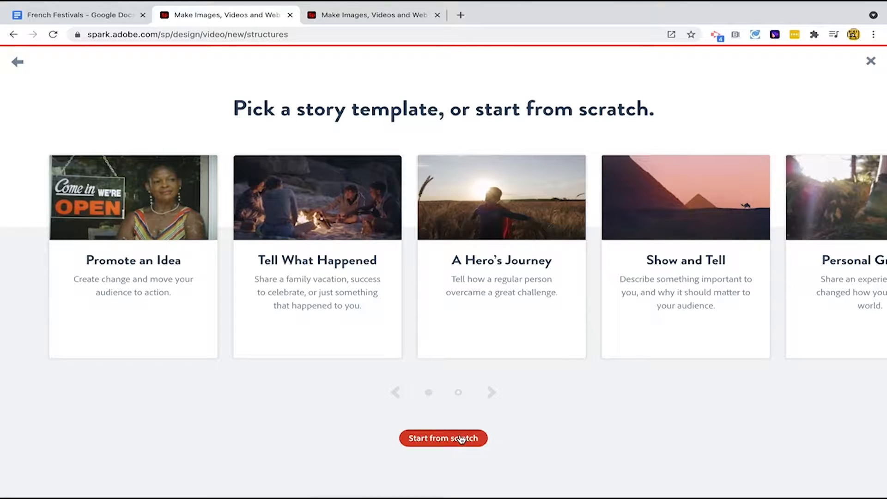
- Start a new video from scratch and select the first French sentence in the French Festivals document
click(461, 438)
click(92, 15)
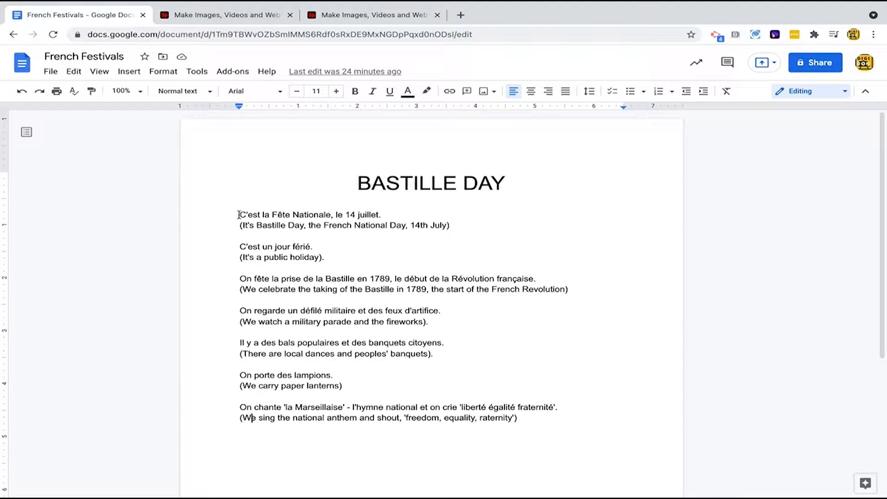
drag(262, 214, 386, 217)
key(ctrl+c)
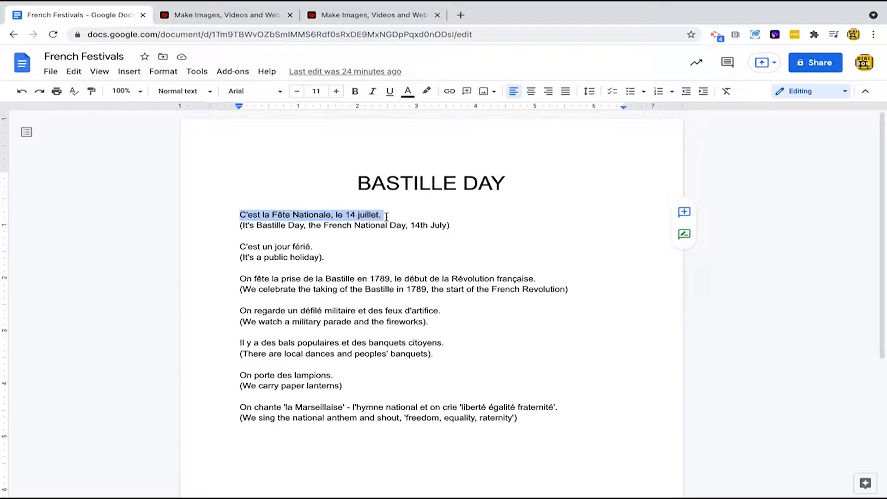
click(227, 14)
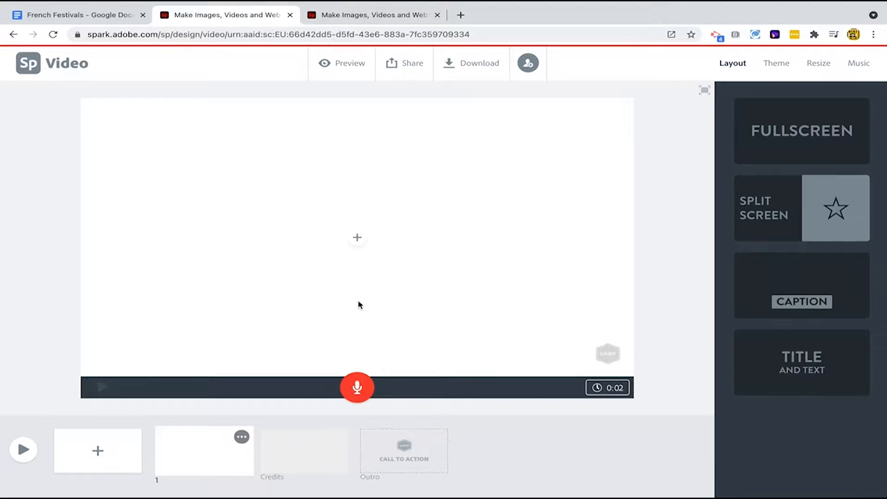
- Paste the sentence as a text block on the first slide and apply the Title and Text layout
click(357, 239)
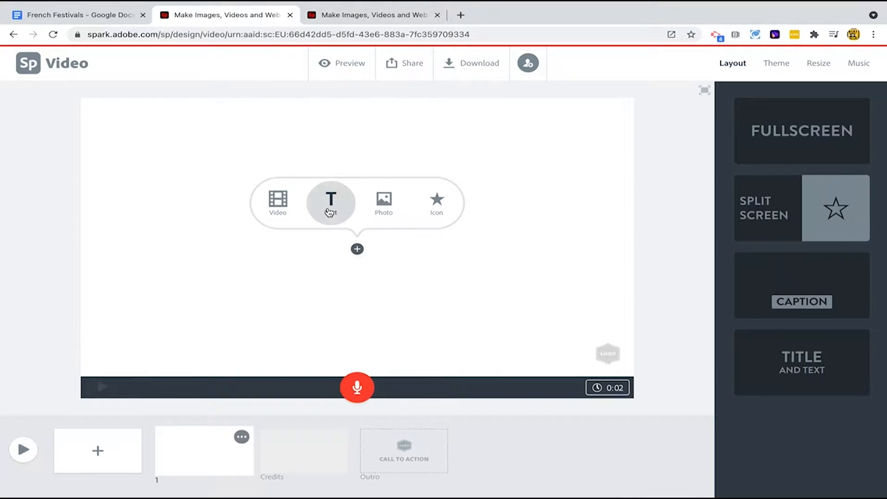
click(330, 209)
key(ctrl+v)
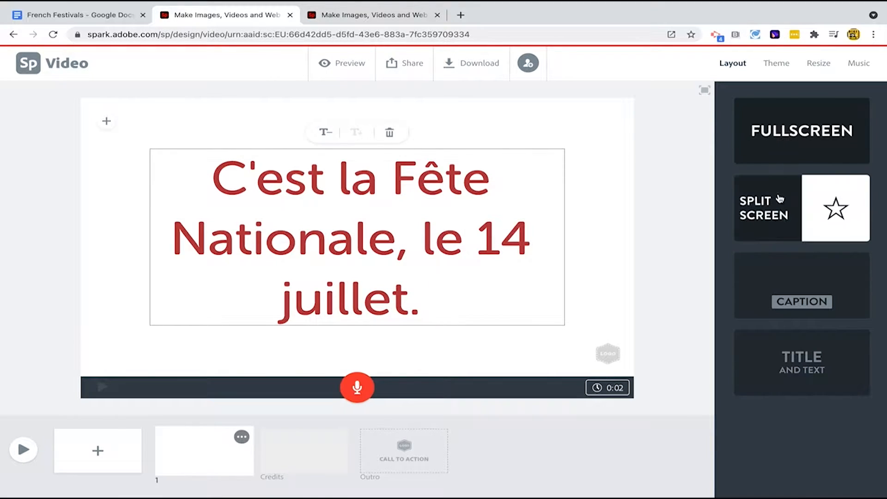
click(777, 370)
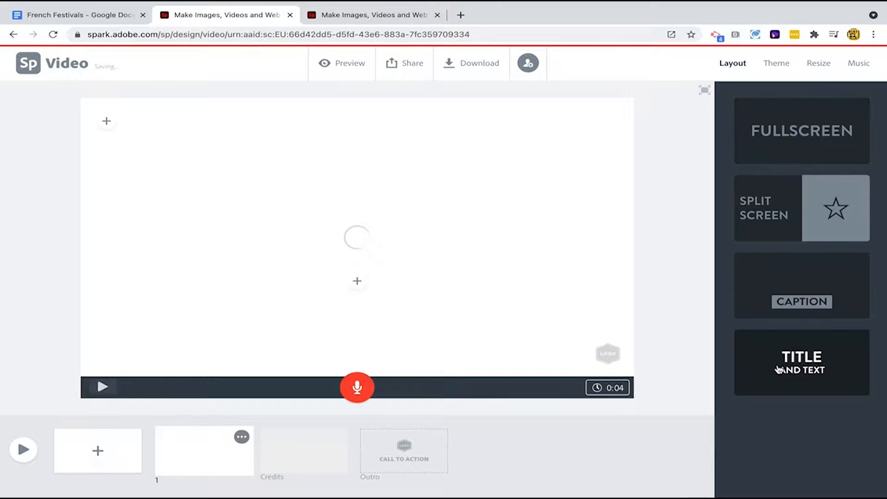
- Trim the title text to 'C'est la Fête National' by deleting the ending
click(495, 288)
click(423, 217)
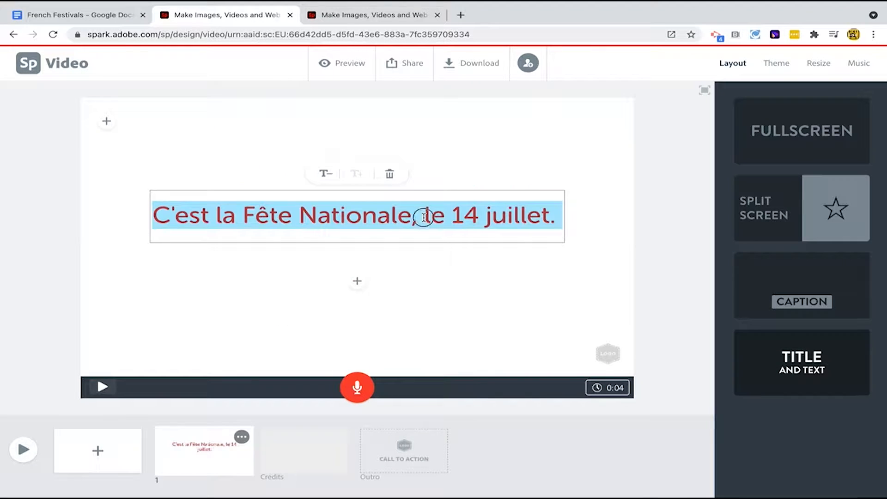
drag(424, 218, 540, 215)
click(446, 215)
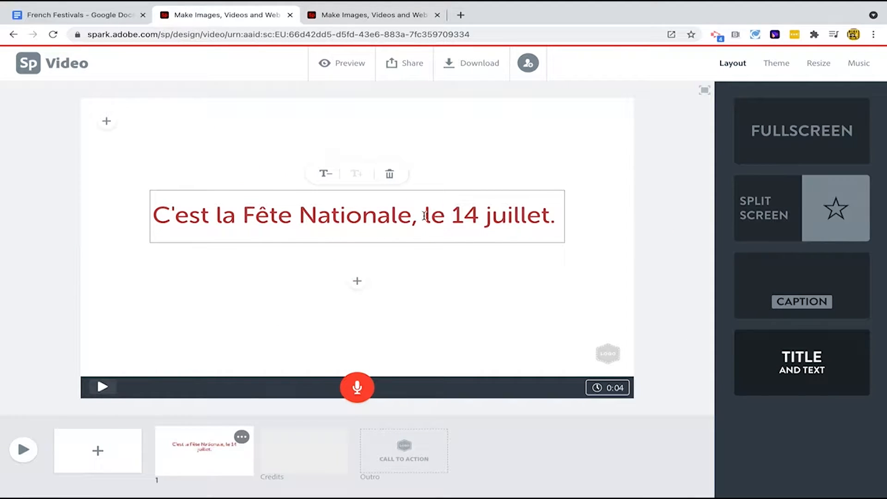
drag(424, 216, 558, 216)
key(ctrl+c)
key(BackSpace)
key(BackSpace)
key(BackSpace)
key(BackSpace)
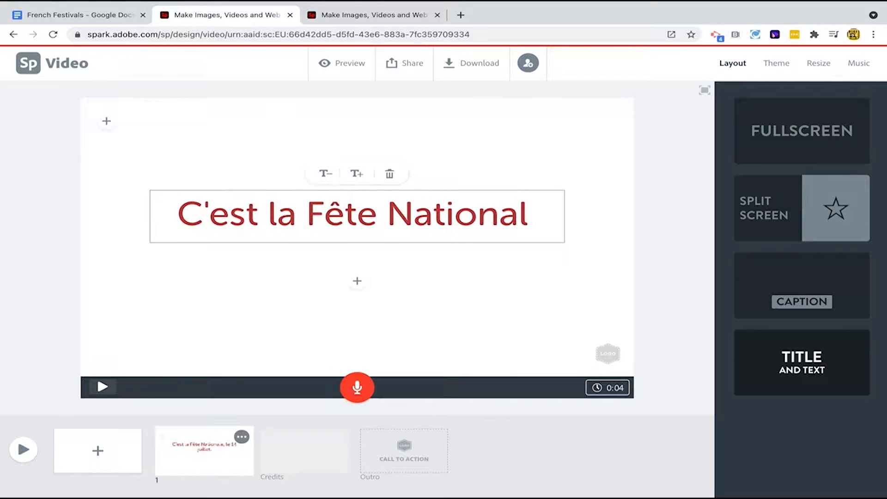
- Paste 'le 14 juillet.' into the subtitle box and enlarge its text size
click(358, 281)
key(ctrl+v)
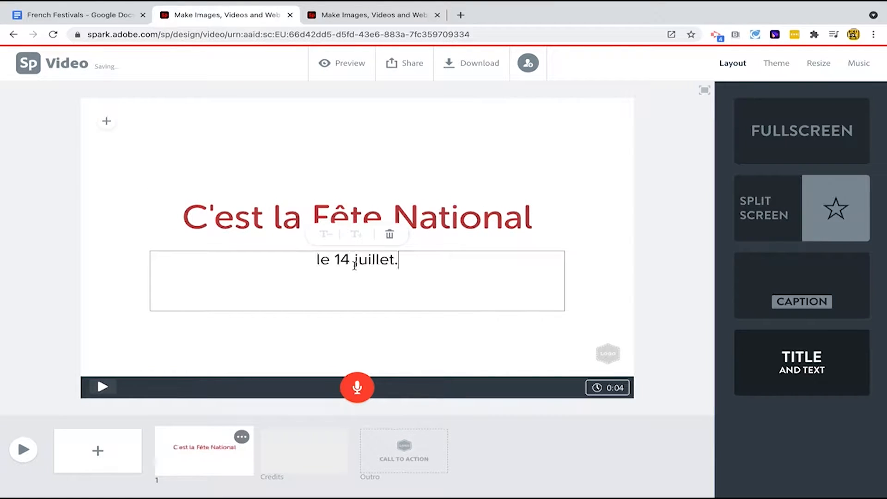
click(356, 234)
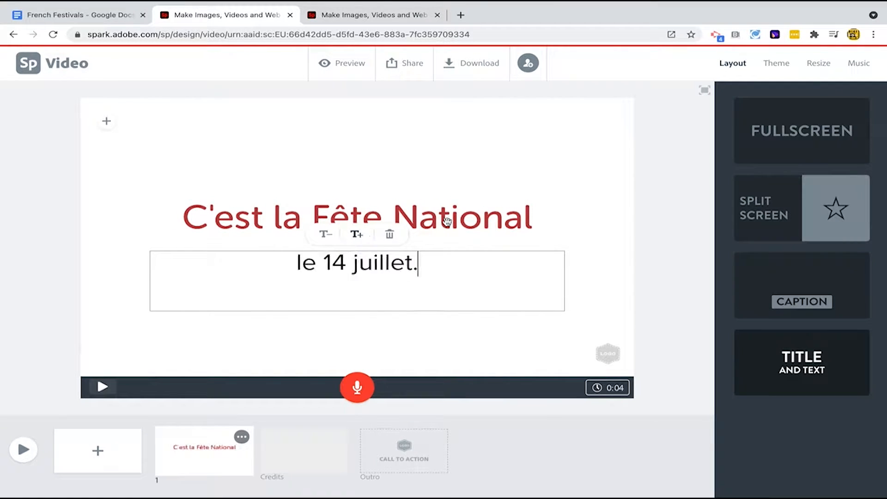
click(674, 221)
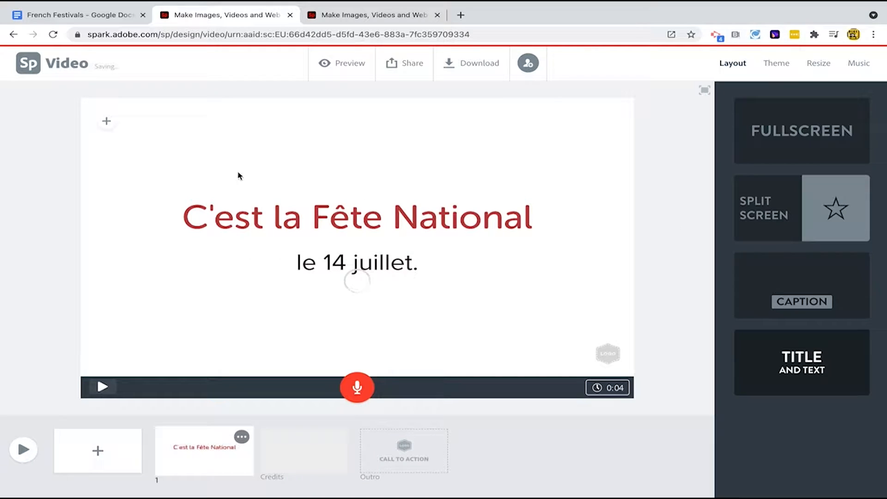
- Search free photos for 'french flag' and add the waving French flag photo to the first slide
click(106, 122)
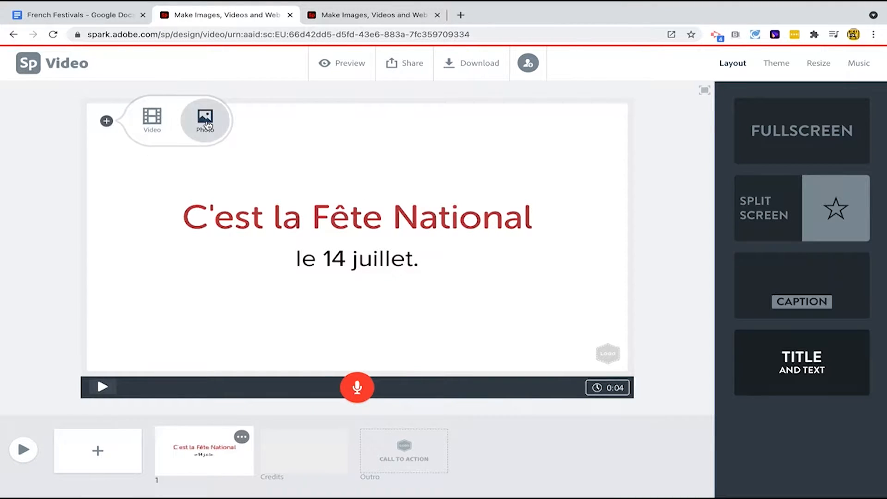
click(206, 121)
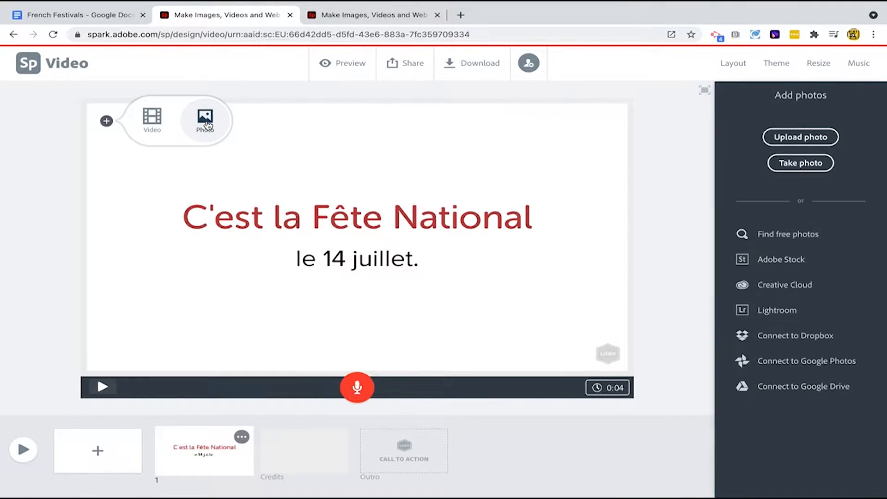
click(795, 238)
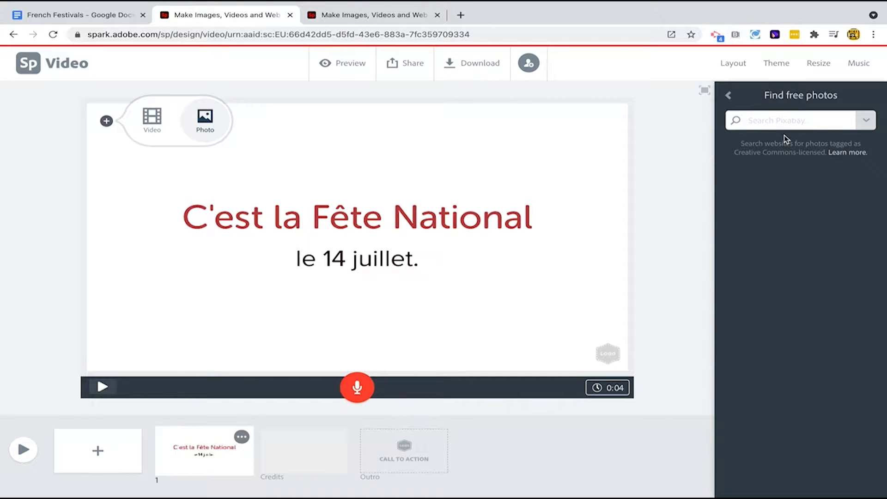
text(french flag)
key(Return)
click(763, 192)
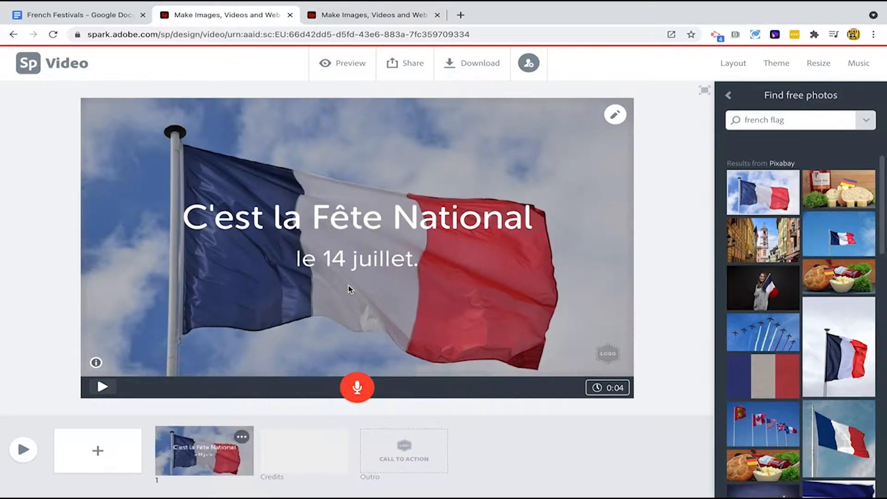
- Record a voiceover narration for the first slide
click(357, 387)
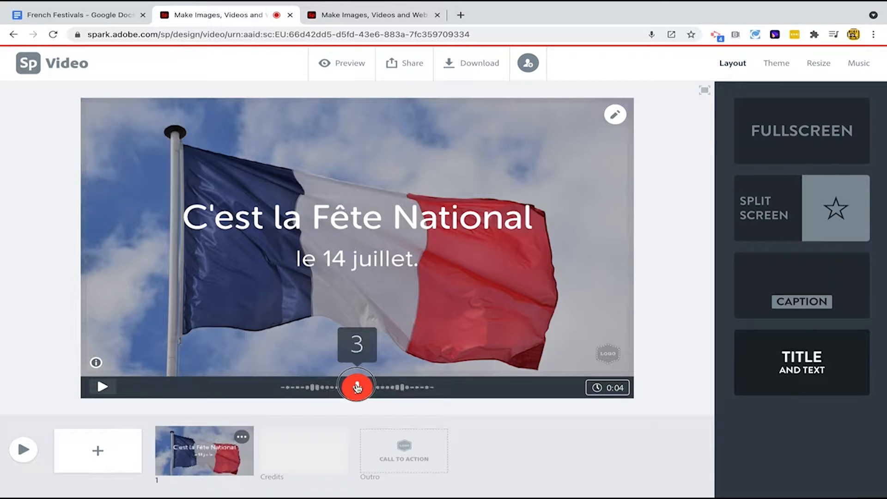
click(357, 387)
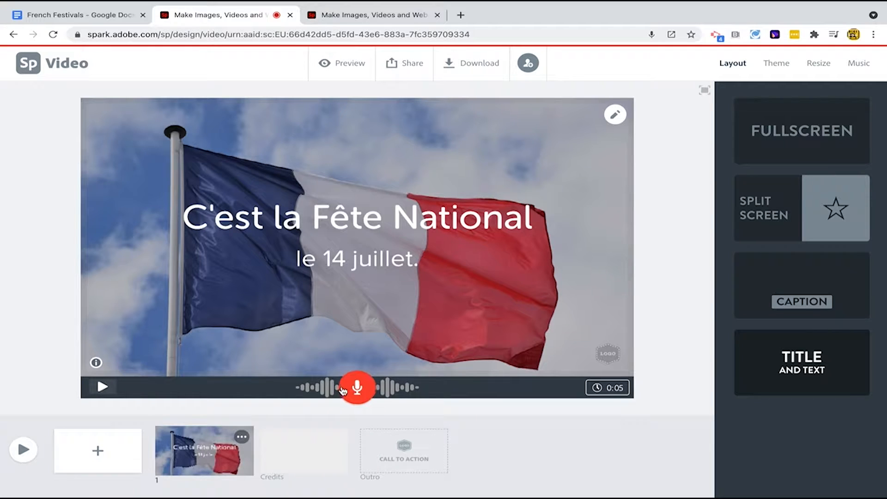
click(103, 17)
click(217, 15)
- Add a second slide with a free photo found by searching 'relax', choosing the man sitting at a window
click(98, 450)
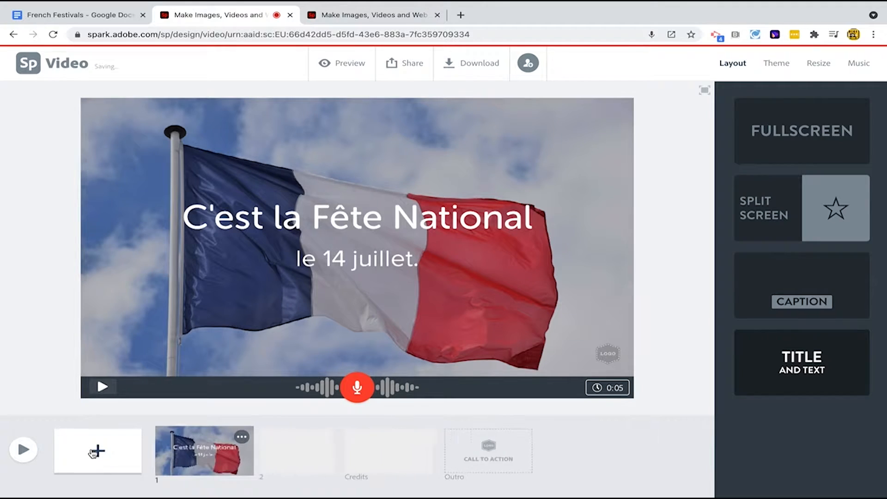
click(383, 202)
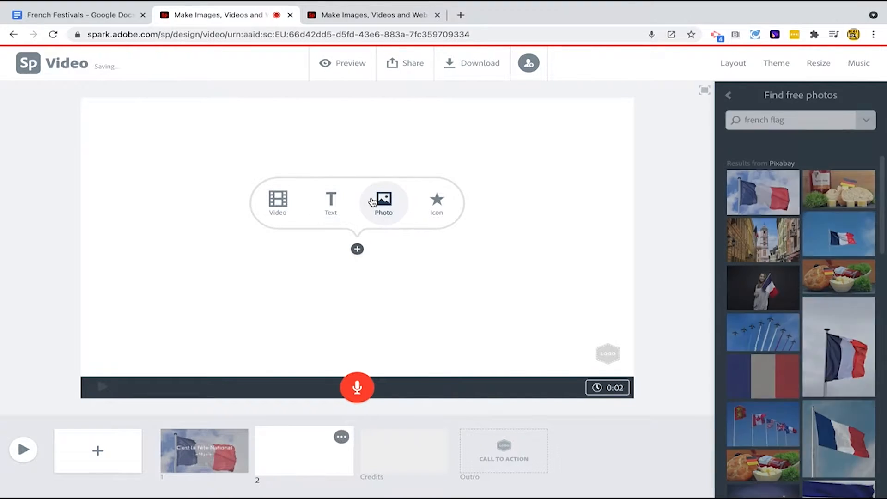
click(764, 121)
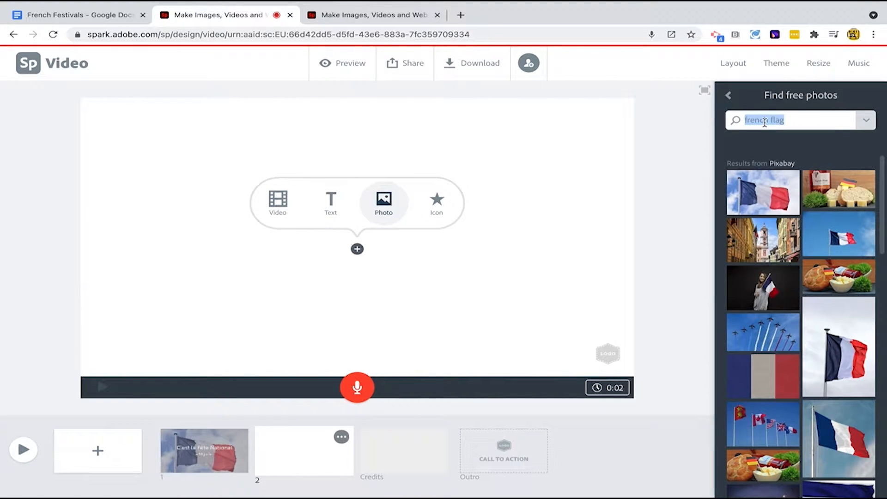
text(relax)
key(Return)
scroll(767, 369, down, 3)
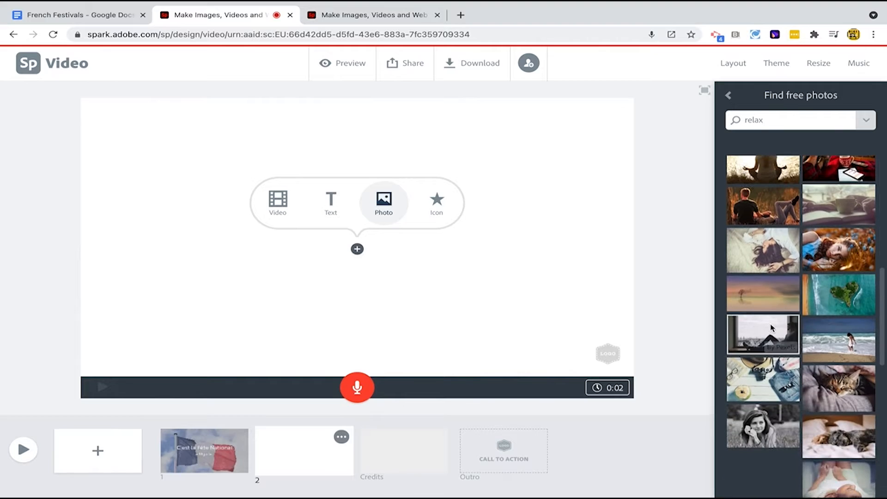
click(771, 328)
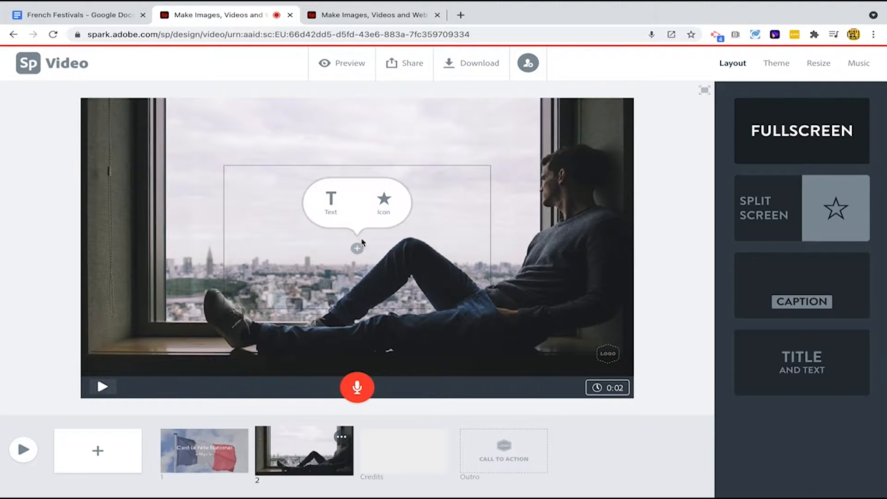
- Paste 'C'est un jour férié.' onto the second slide in the Caption layout and move it to the top-left
click(336, 215)
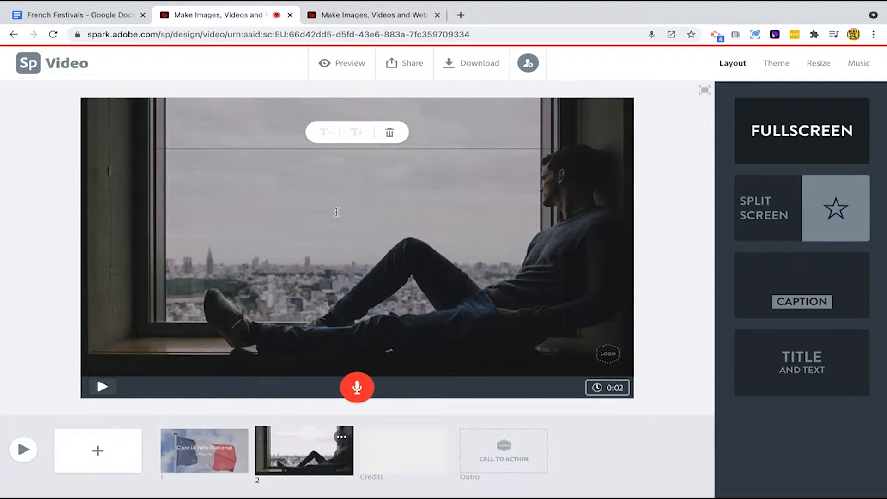
text(C'est un jour férié.)
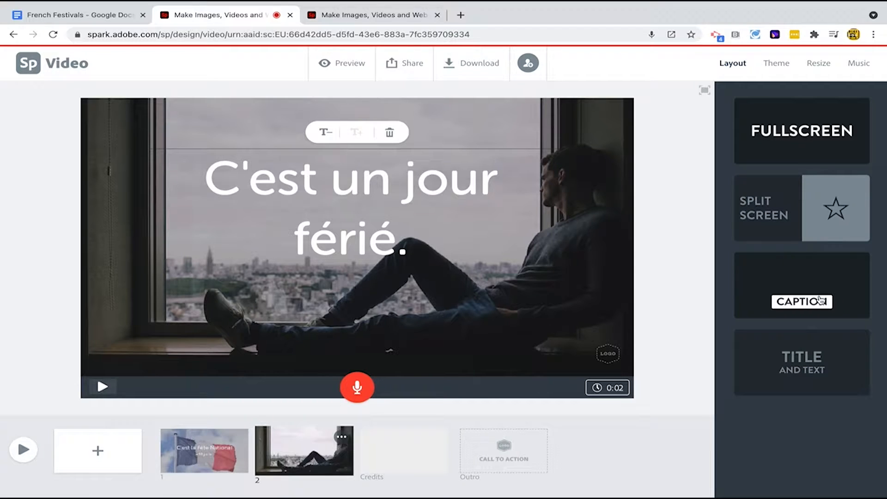
click(820, 299)
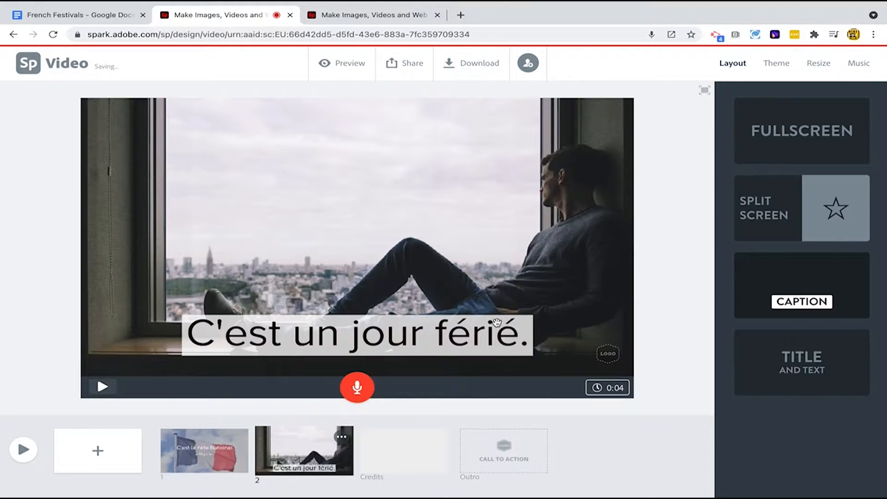
drag(404, 339, 283, 163)
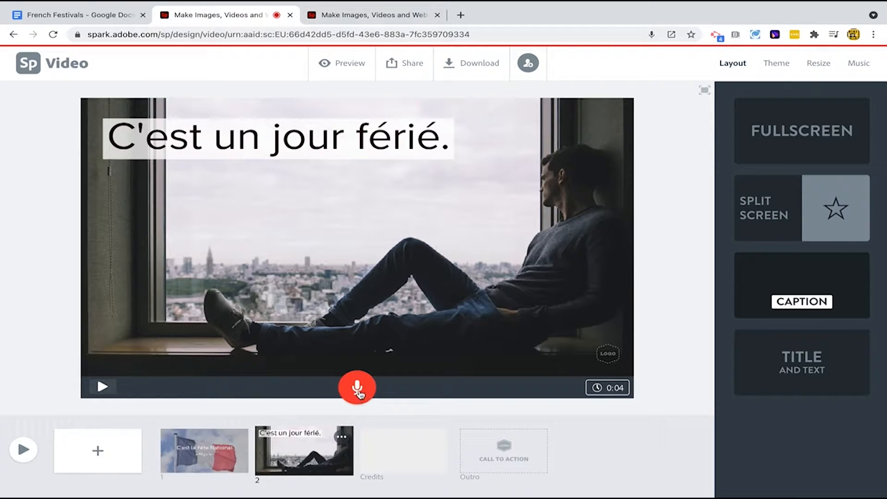
- Record a voiceover narration for the second slide
drag(359, 393, 359, 393)
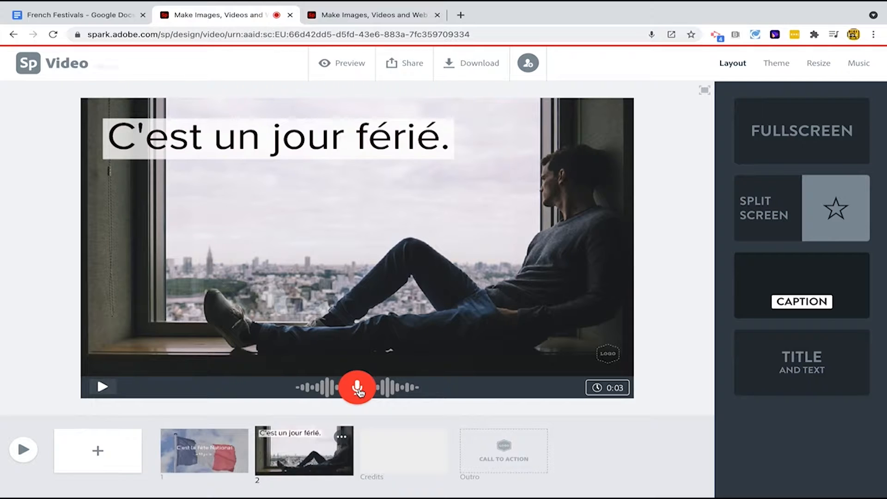
drag(360, 392, 359, 391)
- Select the sentence about the taking of the Bastille in 1789 in the document and return to the video
key(ctrl+1)
drag(239, 278, 543, 275)
key(ctrl+c)
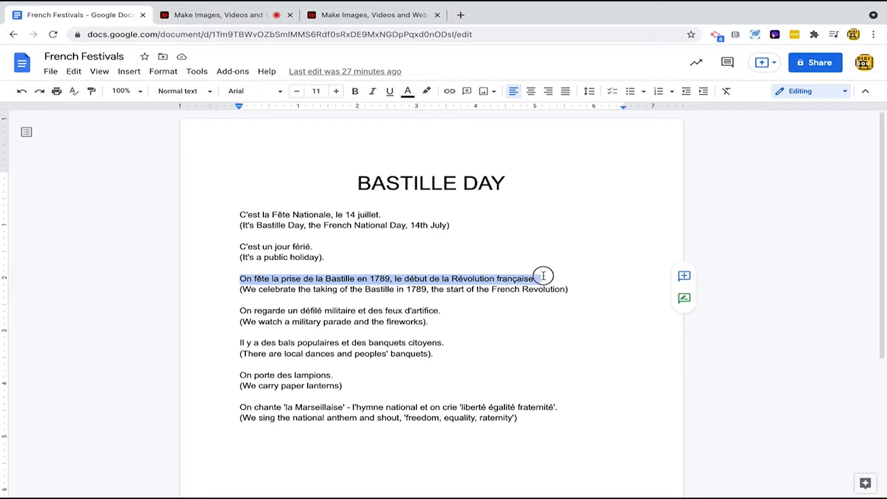
click(226, 15)
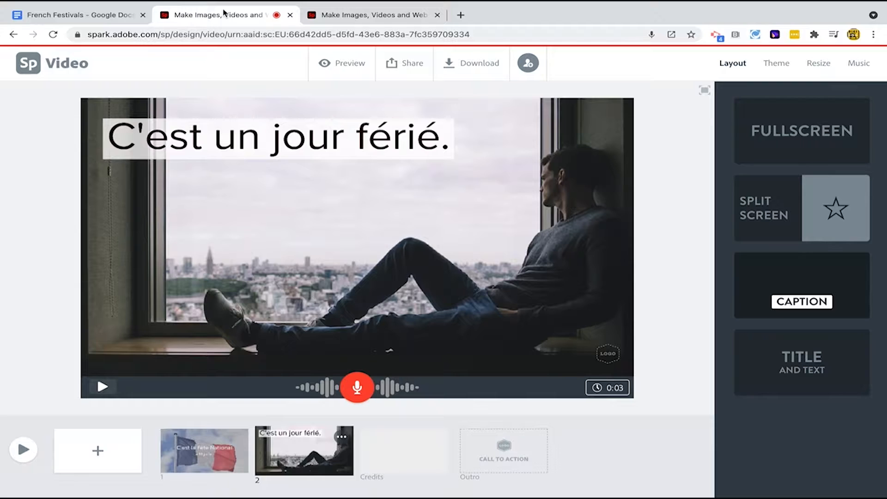
- Add a third slide with a free photo found by searching 'french revolution', choosing the Liberty Leading the People painting
click(98, 450)
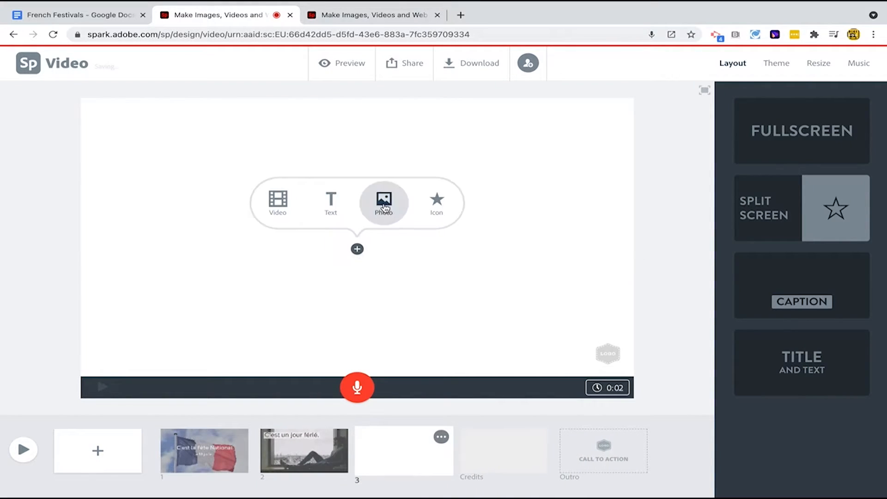
click(383, 204)
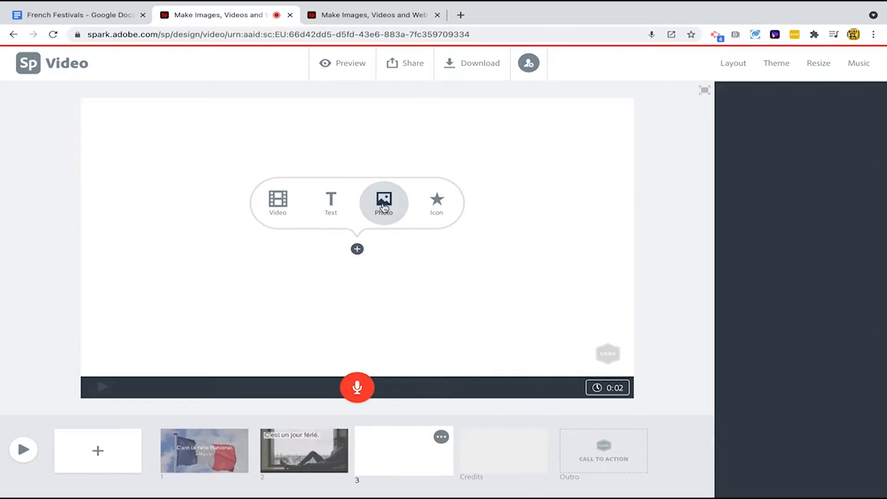
double_click(742, 121)
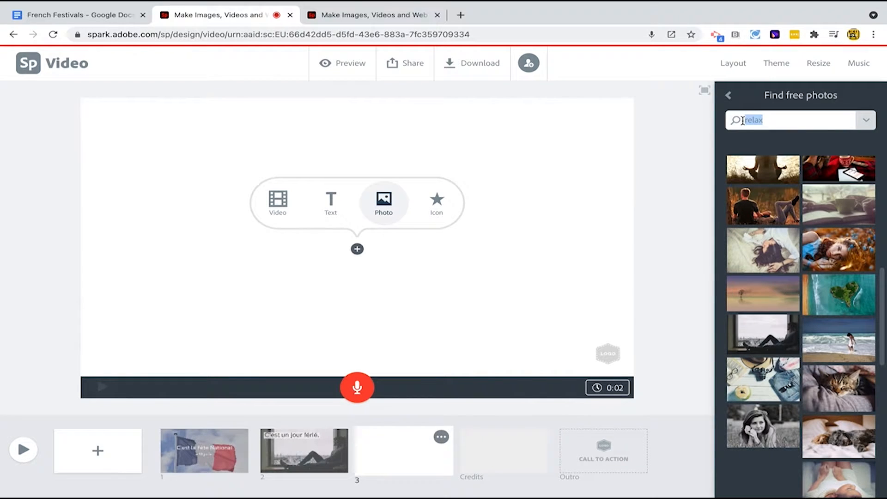
text(french revolution)
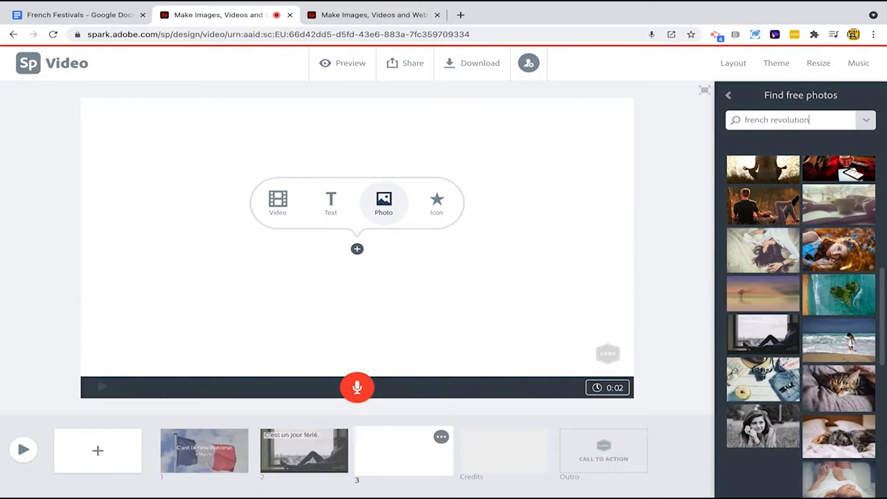
key(Return)
click(841, 244)
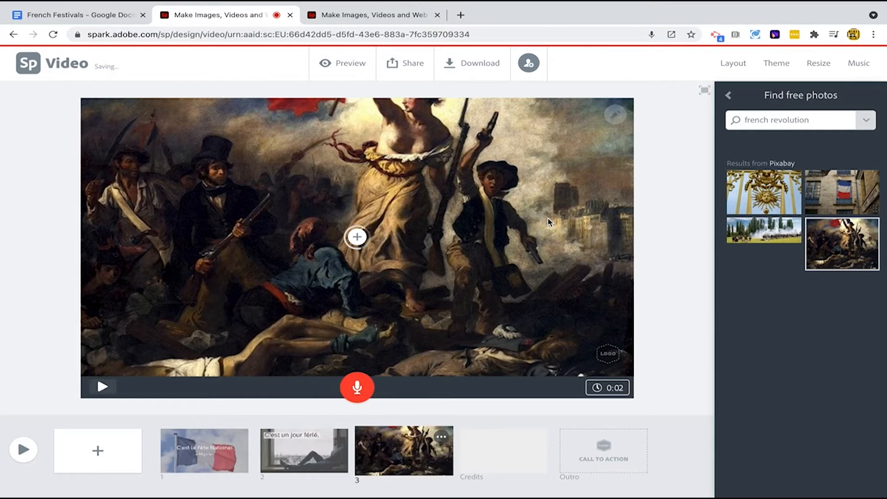
- Reposition the painting within the third slide's frame so the flag-bearing figure is shown
click(615, 116)
drag(545, 142, 546, 249)
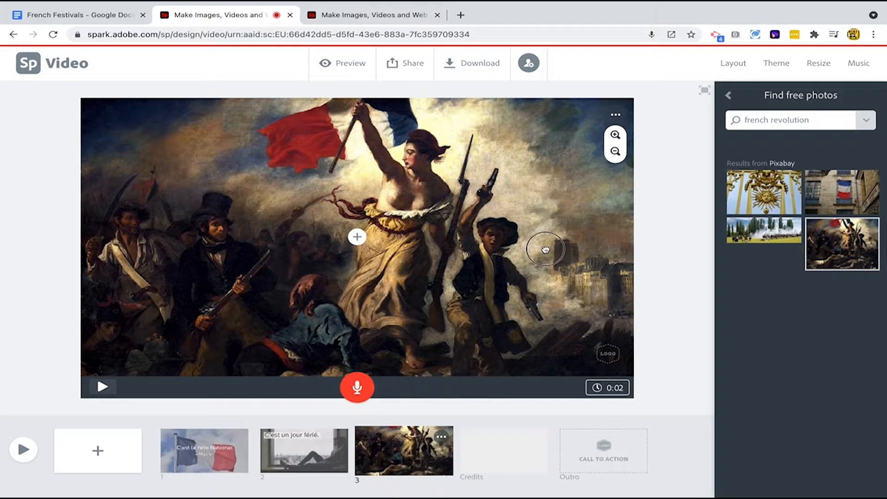
- Paste 'On fête la prise de la Bastille en 1789, le début de la Révolution française.' onto the third slide in Caption layout and move it up
click(357, 237)
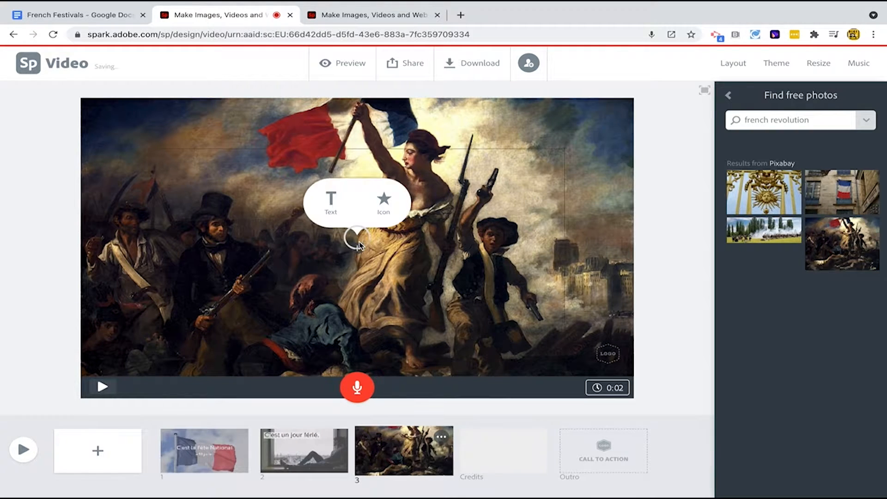
click(331, 202)
key(ctrl+v)
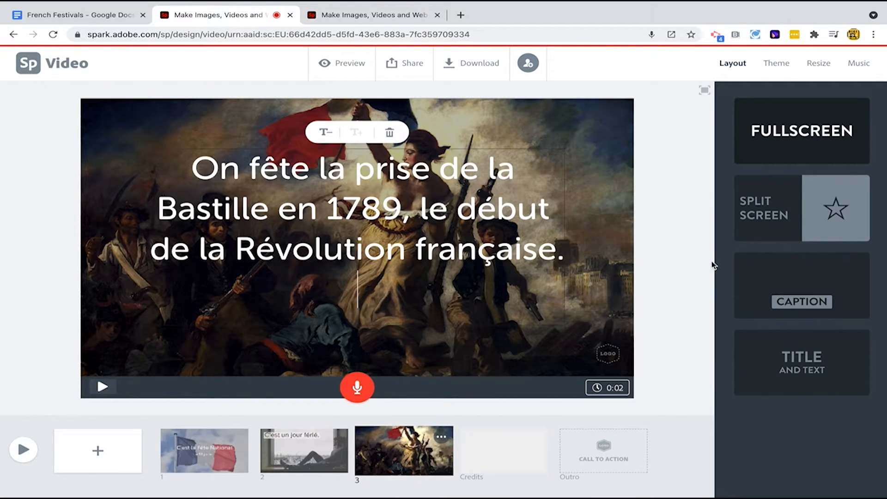
click(791, 301)
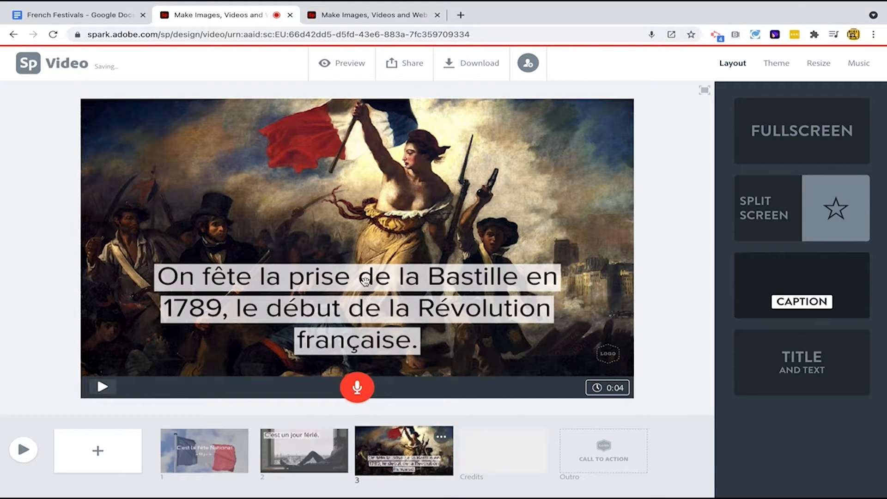
drag(367, 283, 368, 204)
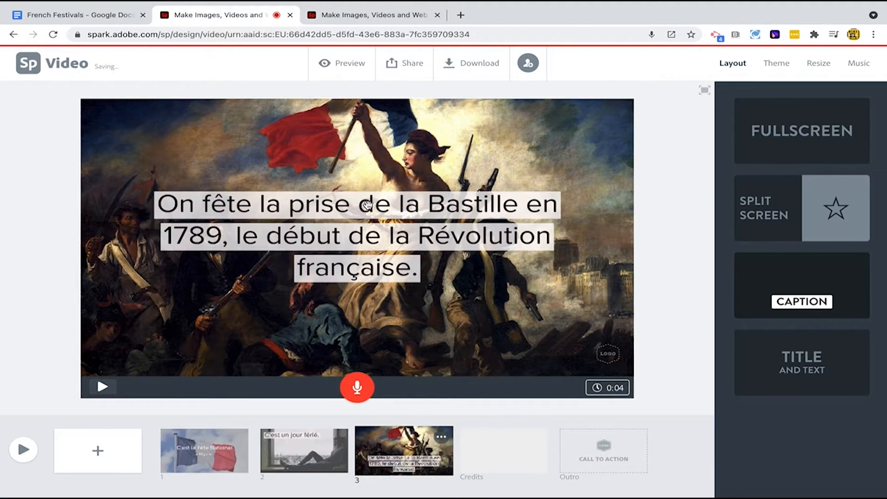
- Record a voiceover narration for the third slide
drag(358, 387, 358, 388)
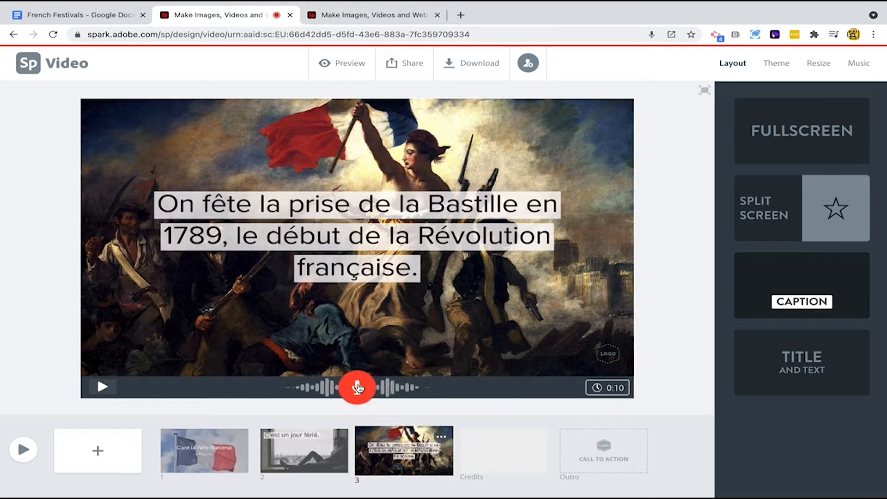
- Select the sentence about the military parade and fireworks in the document and return to the video
click(90, 15)
drag(236, 305, 465, 307)
key(ctrl+c)
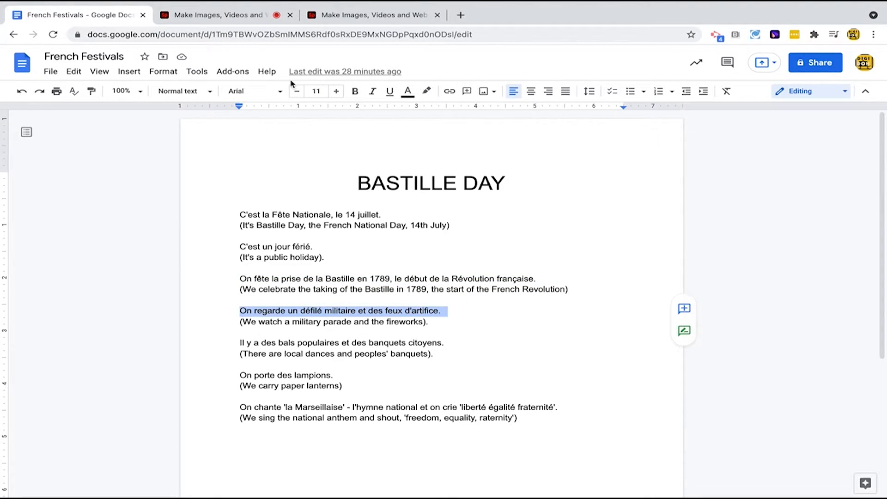
click(223, 15)
- Add a fourth slide in Split Screen layout and paste 'On regarde un défilé militaire et des feux d'artifice.' into its left half
click(111, 453)
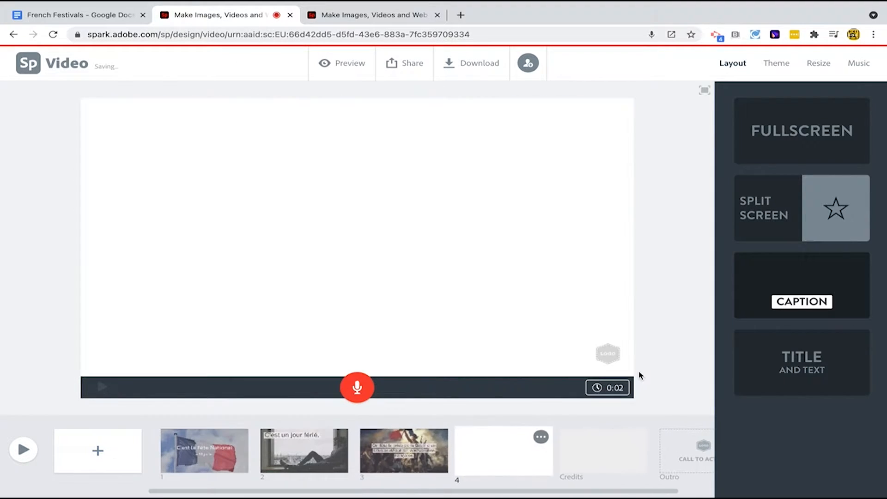
click(819, 227)
mouse_move(333, 212)
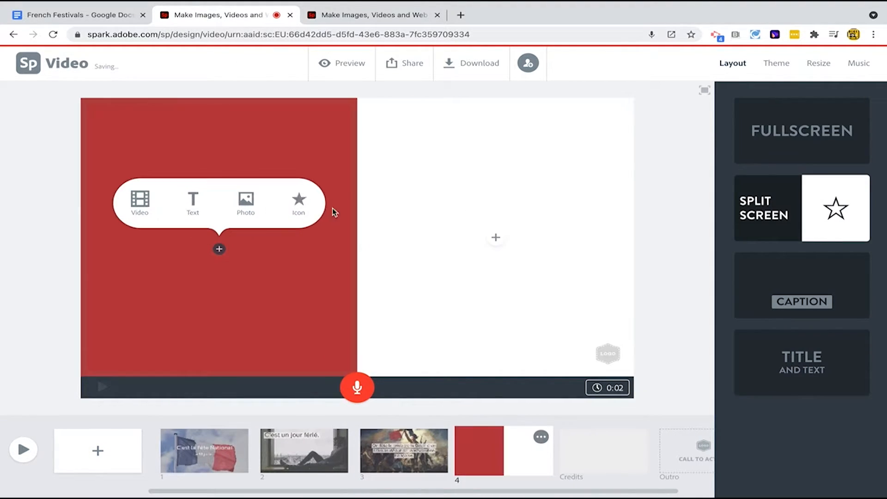
click(192, 204)
key(ctrl+v)
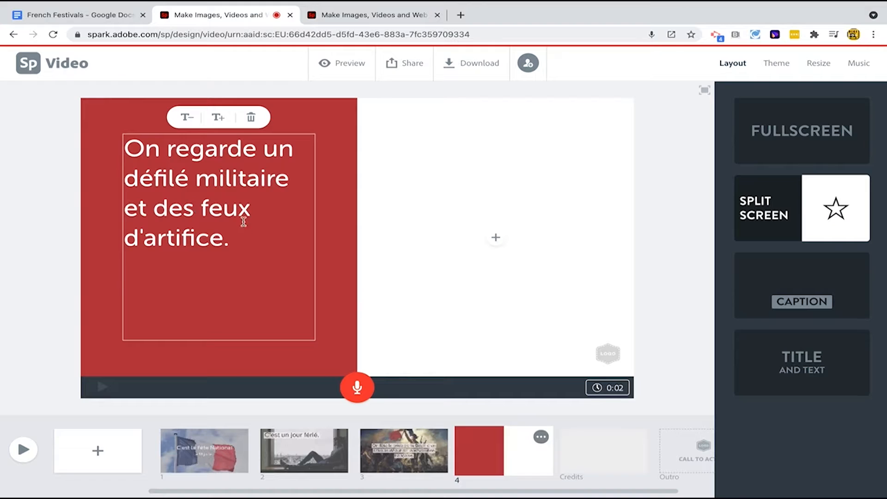
- Add a fireworks icon to the fourth slide's right half, found by searching icons for 'fireworks'
click(495, 238)
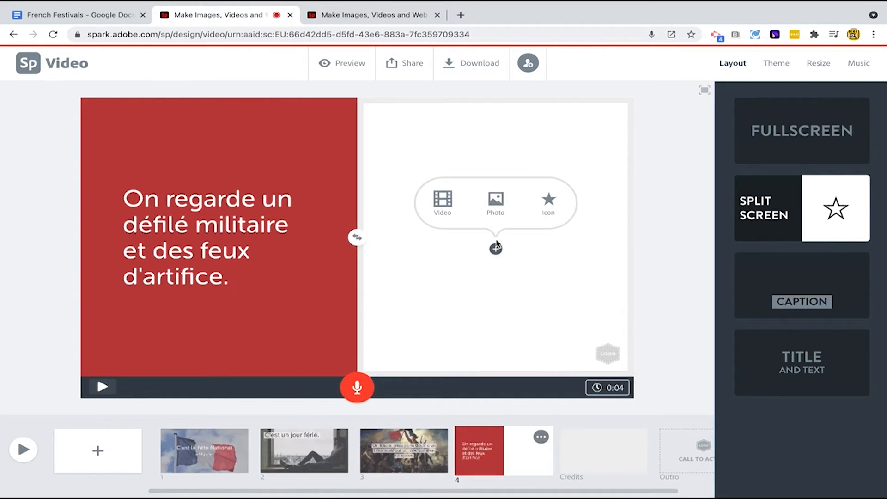
click(548, 203)
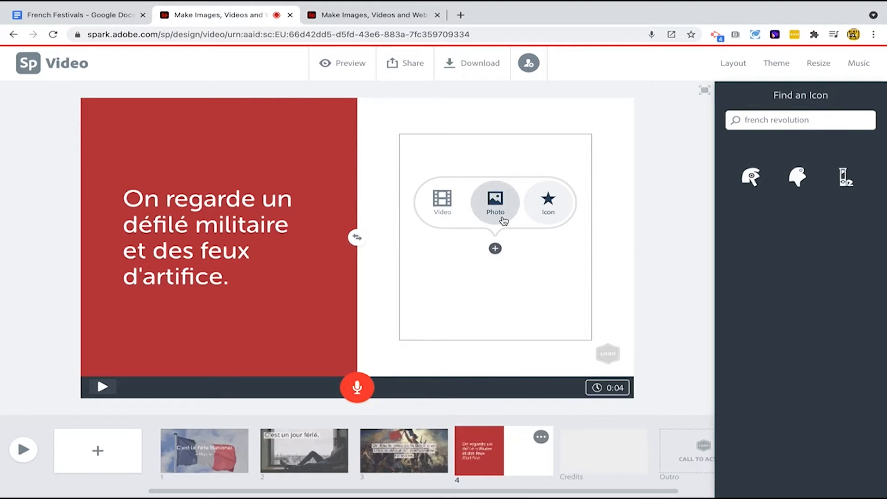
drag(809, 120, 741, 121)
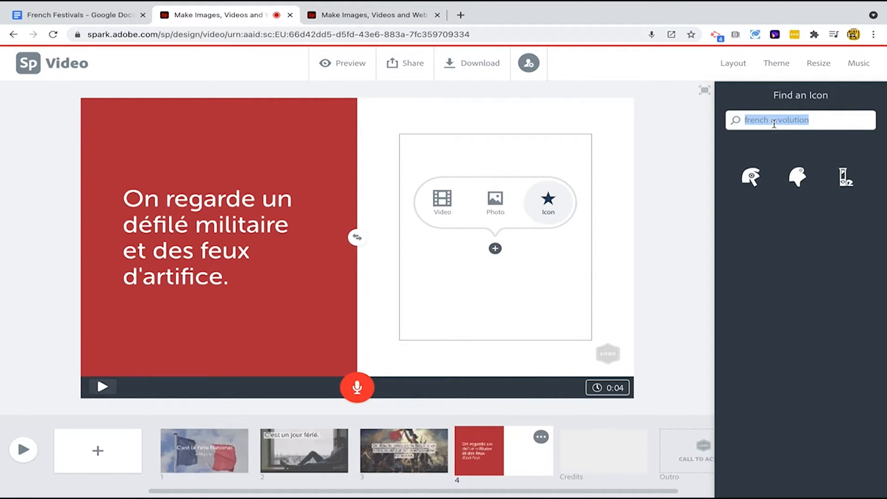
text(fireworks)
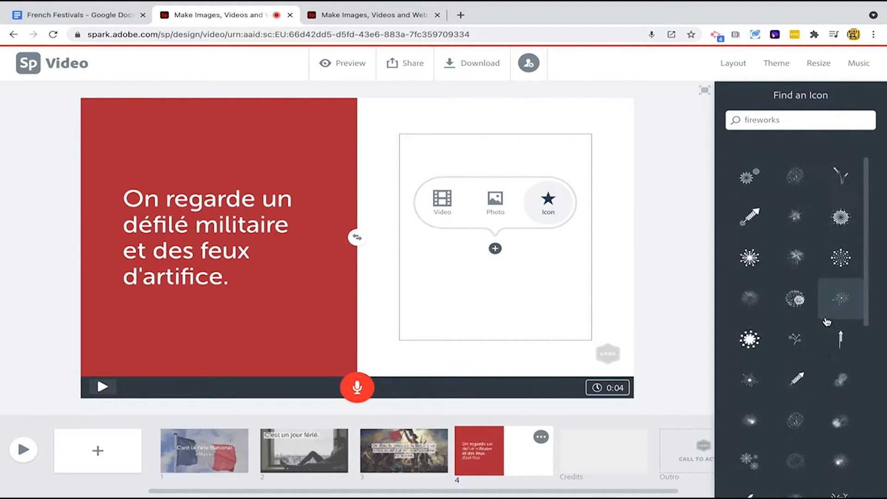
scroll(831, 300, down, 1)
click(841, 326)
- Enlarge the fourth slide's text to its largest size
click(192, 206)
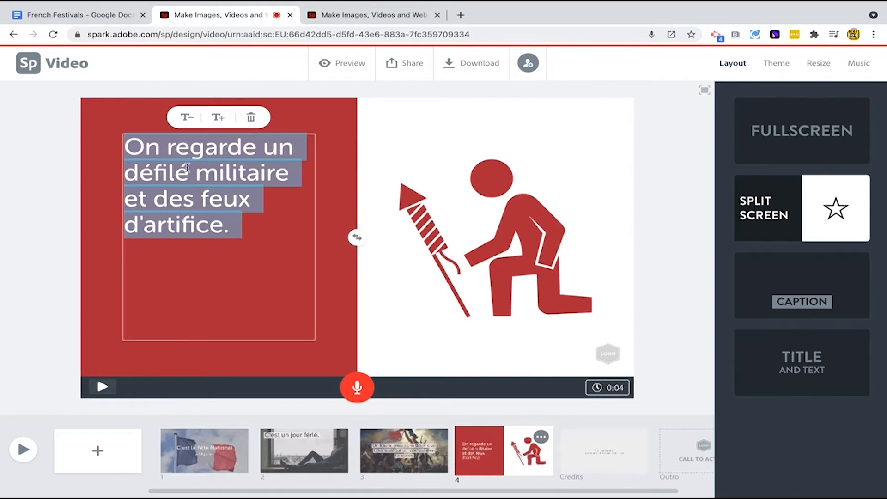
click(216, 118)
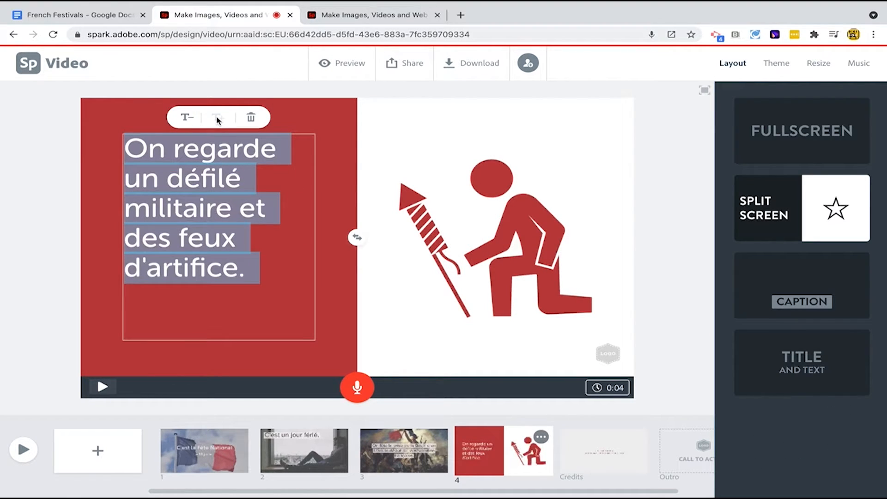
click(24, 214)
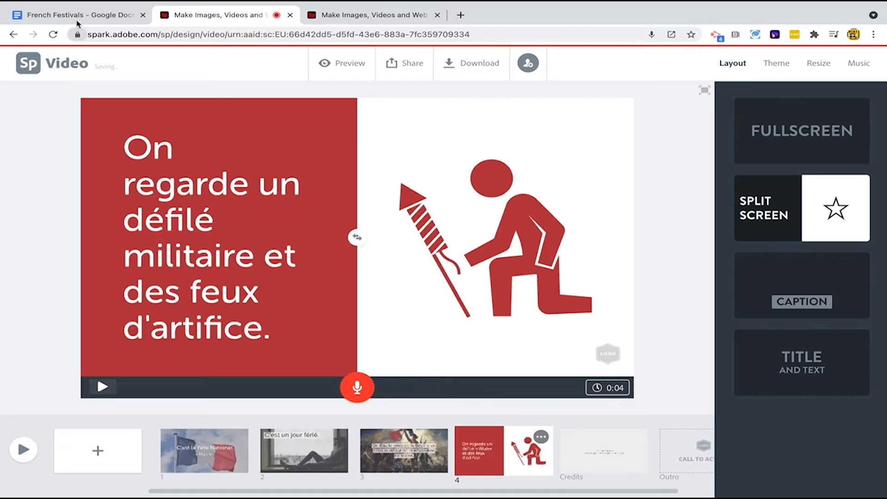
- Select the sentence about dances and banquets in the document and return to the video
click(77, 22)
drag(237, 342, 467, 340)
key(ctrl+c)
click(217, 15)
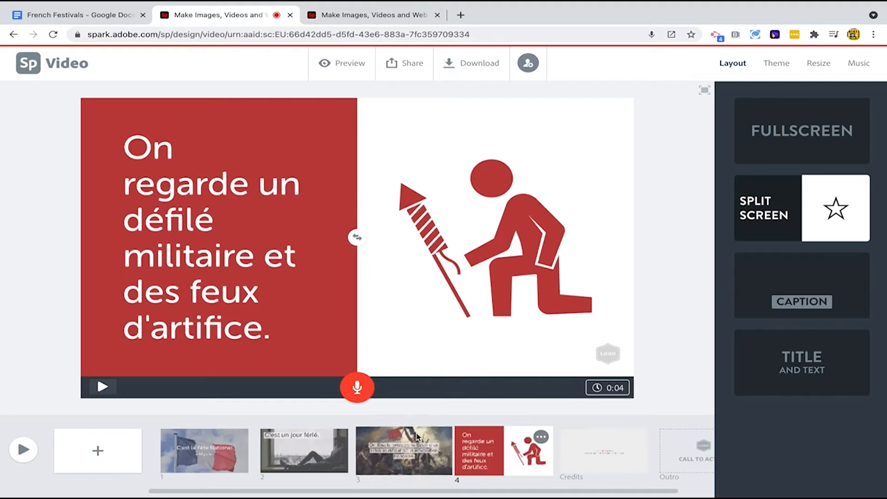
- Add a fifth slide, paste 'Il y a des bals populaires et des banquets citoyens.' as text and apply the Caption layout
click(98, 450)
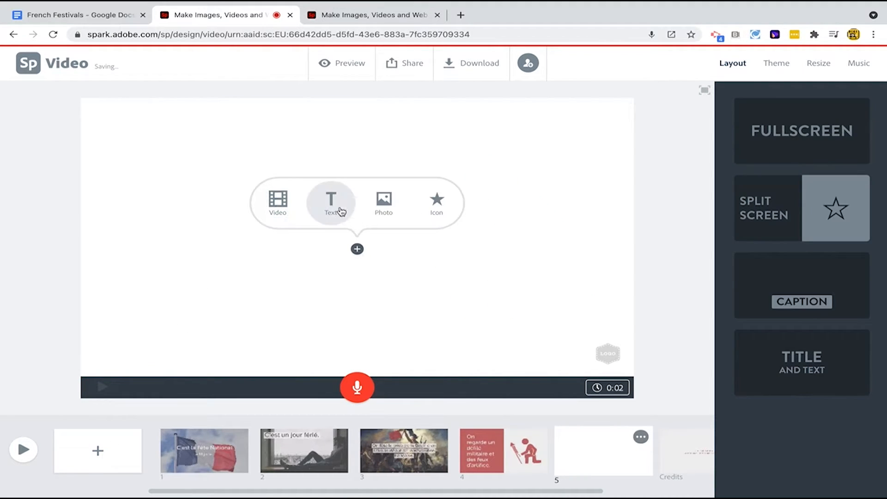
click(332, 202)
key(ctrl+v)
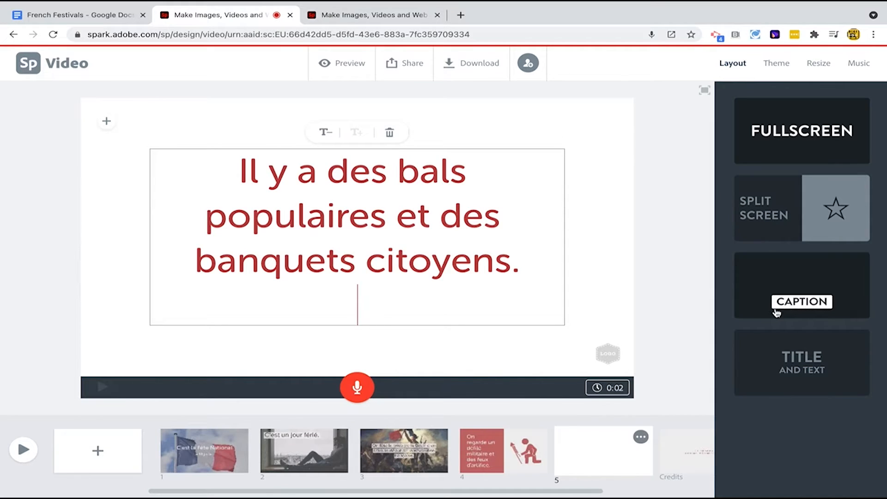
click(784, 308)
- Add a background photo to the fifth slide found by searching 'feast', choosing the cheese, grapes and wine image
mouse_move(357, 233)
click(357, 185)
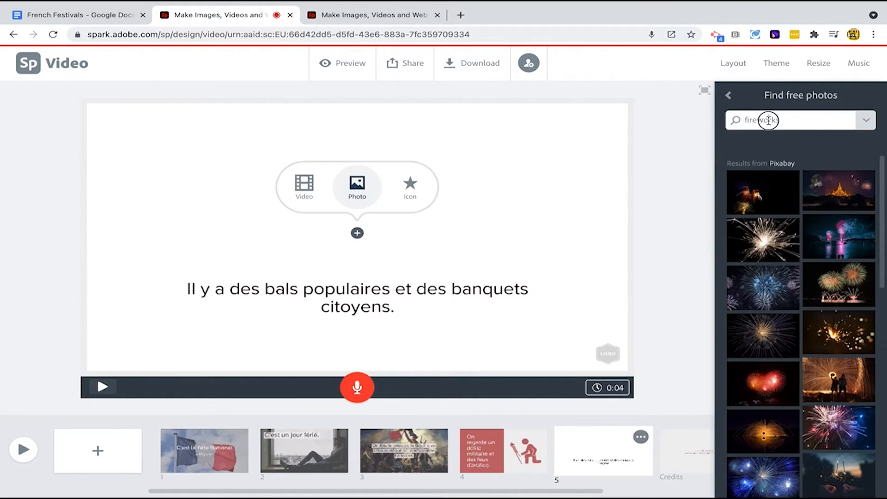
double_click(768, 120)
text(feast)
key(Return)
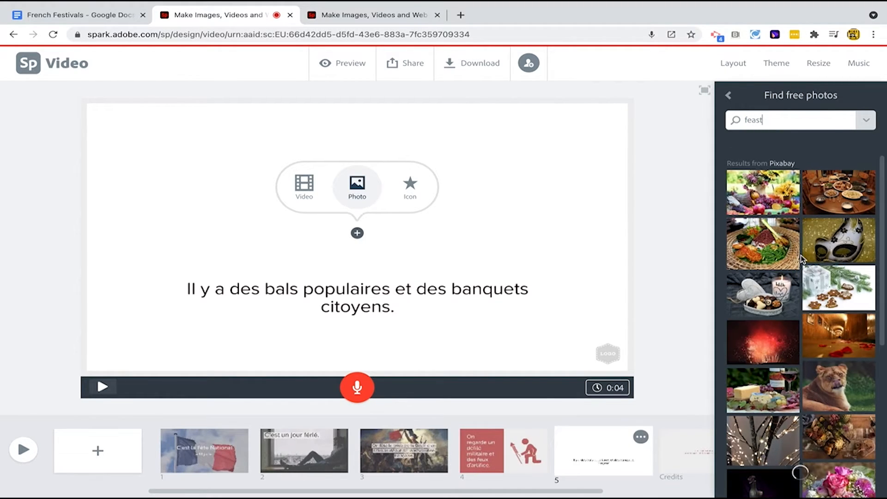
scroll(800, 255, down, 1)
scroll(800, 255, down, 1)
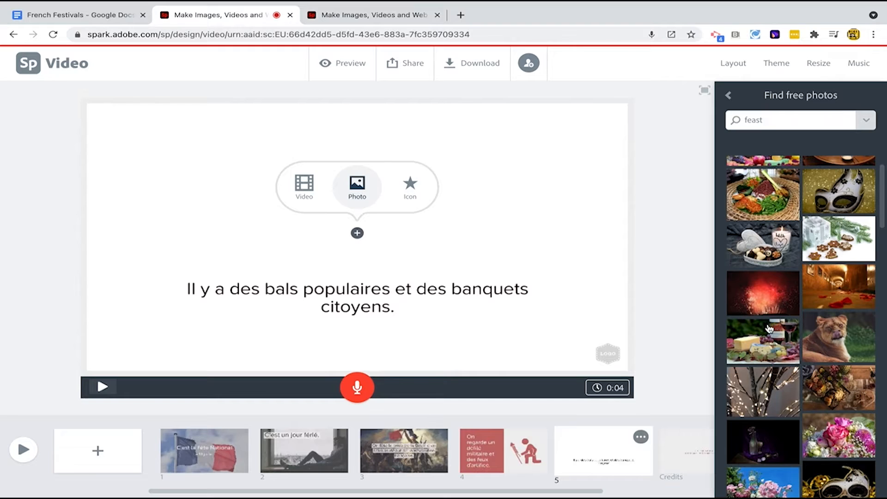
click(769, 329)
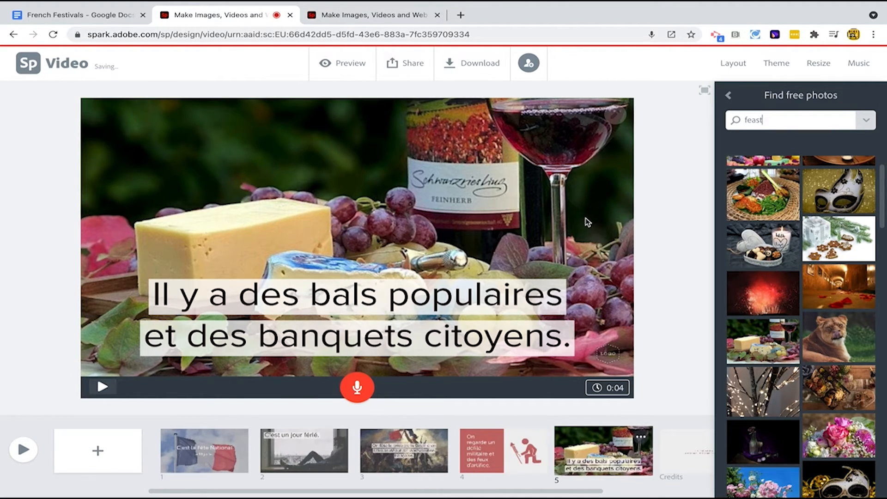
- Select the sentence 'On porte des lampions.' in the document and return to the video
click(93, 19)
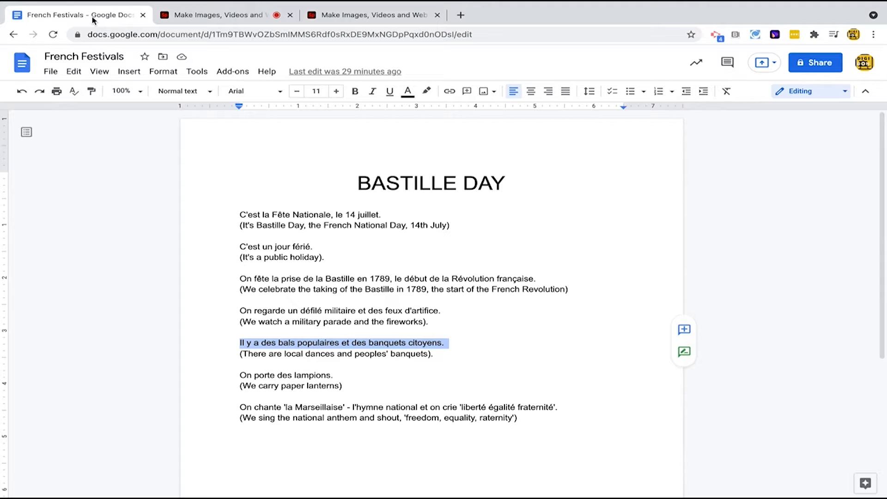
drag(239, 377, 339, 376)
key(ctrl+c)
click(217, 15)
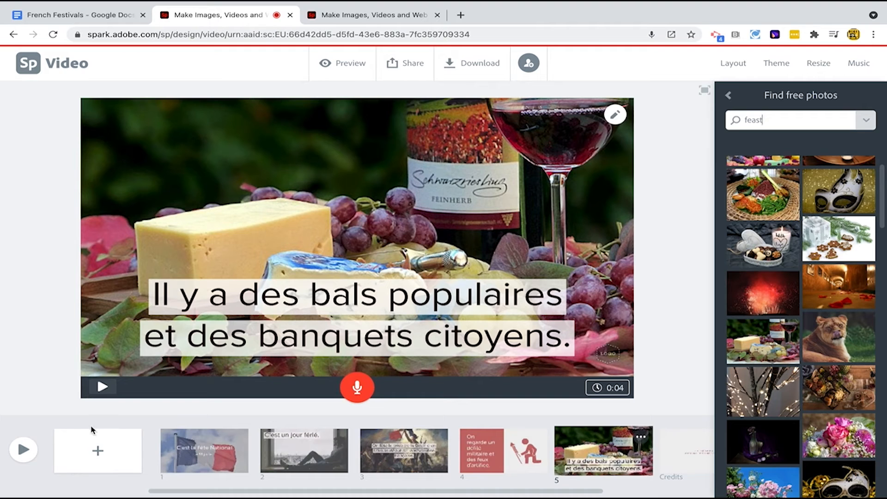
- Add a sixth slide and paste 'On porte des lampions.' as text
click(94, 434)
click(331, 198)
key(ctrl+v)
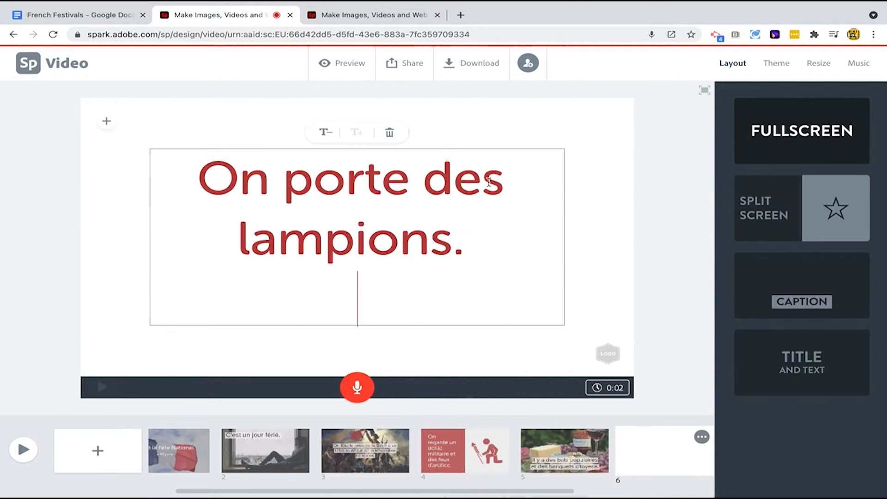
- Record voiceover narrations for the fourth and fifth slides
click(465, 456)
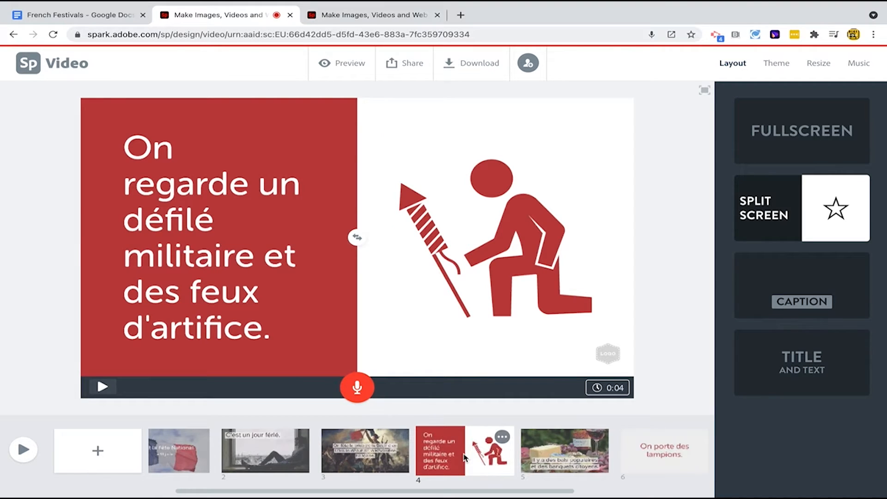
click(362, 395)
click(567, 460)
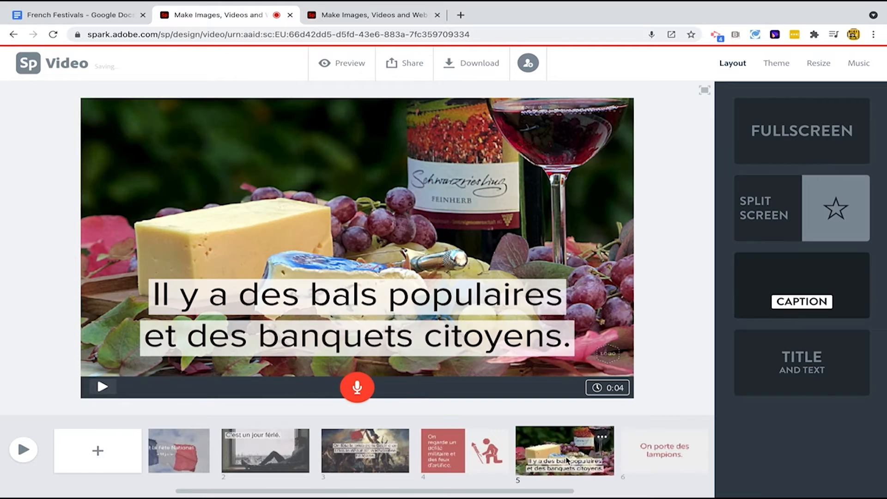
click(358, 386)
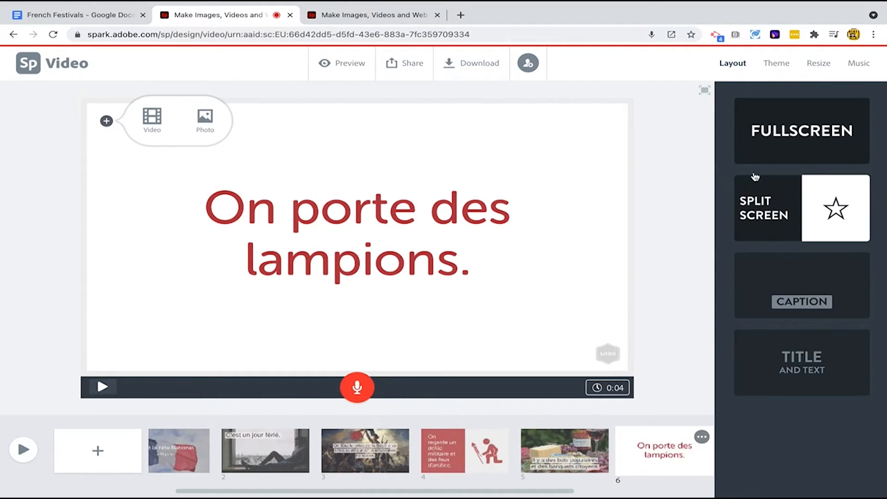
- Give the sixth slide the Caption layout and a red sky-lantern background photo found by searching 'paper lantern'
click(779, 287)
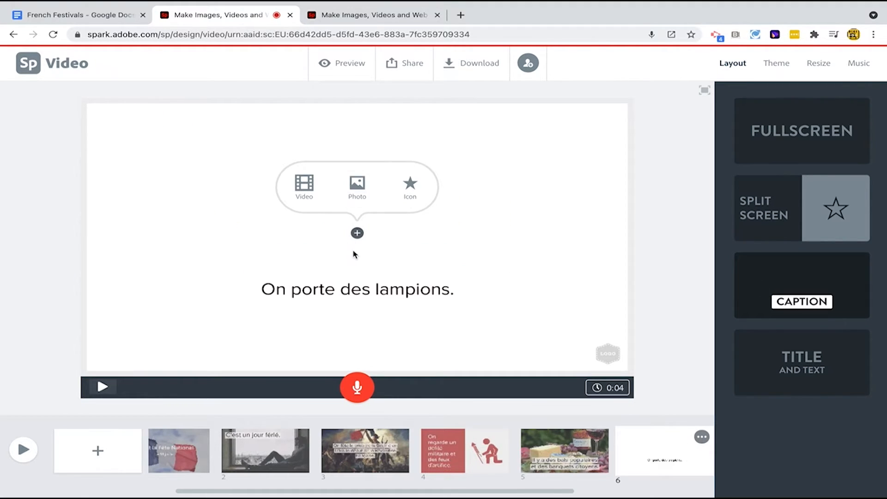
click(357, 185)
text(paper)
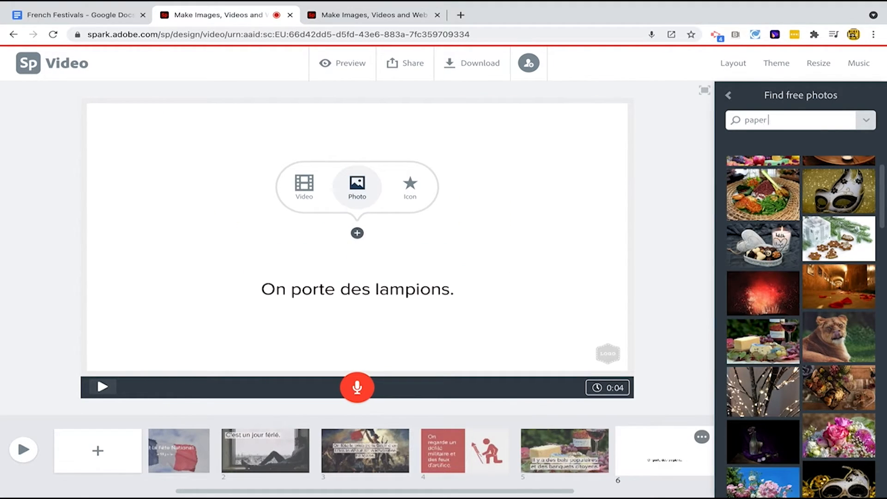
text( lantern)
key(Return)
click(829, 286)
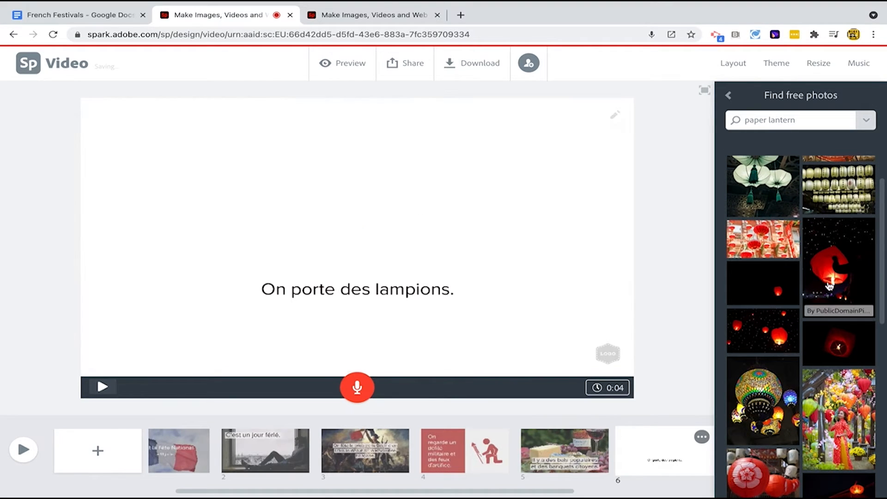
- Reduce the sixth slide's caption text by two sizes
click(323, 273)
click(326, 252)
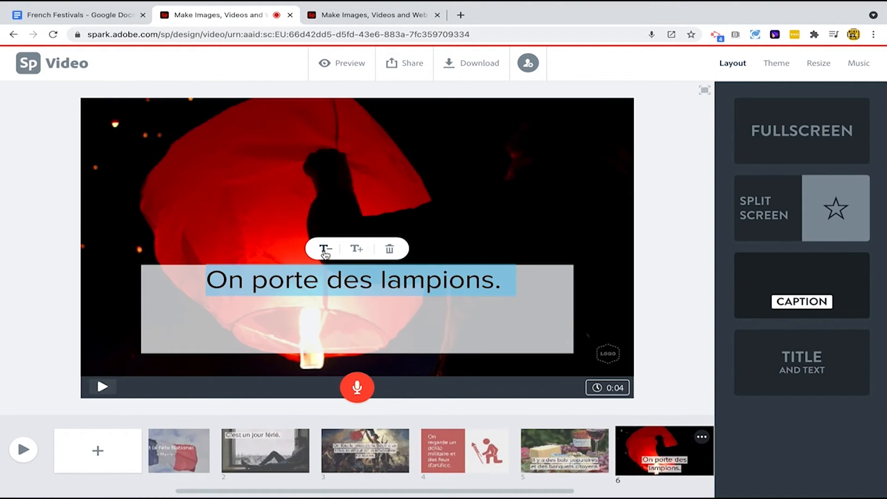
click(326, 251)
click(670, 241)
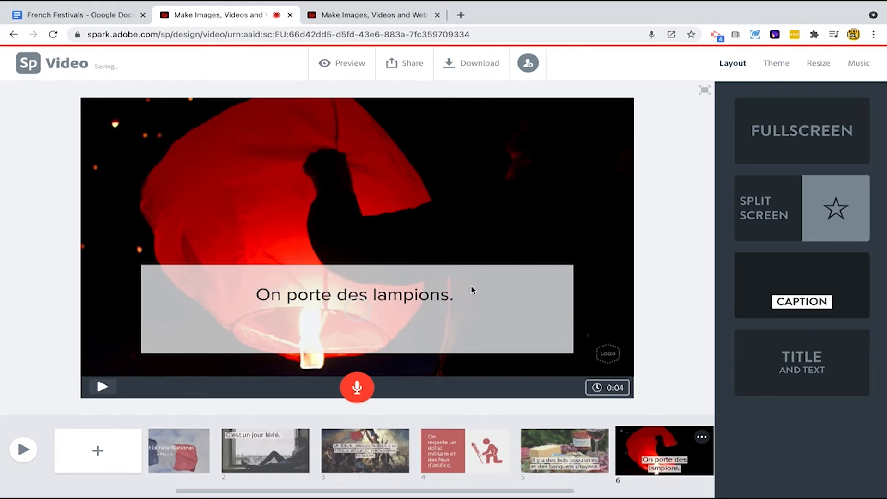
- Move the sixth slide's caption to the upper right corner of the frame
drag(415, 348, 584, 126)
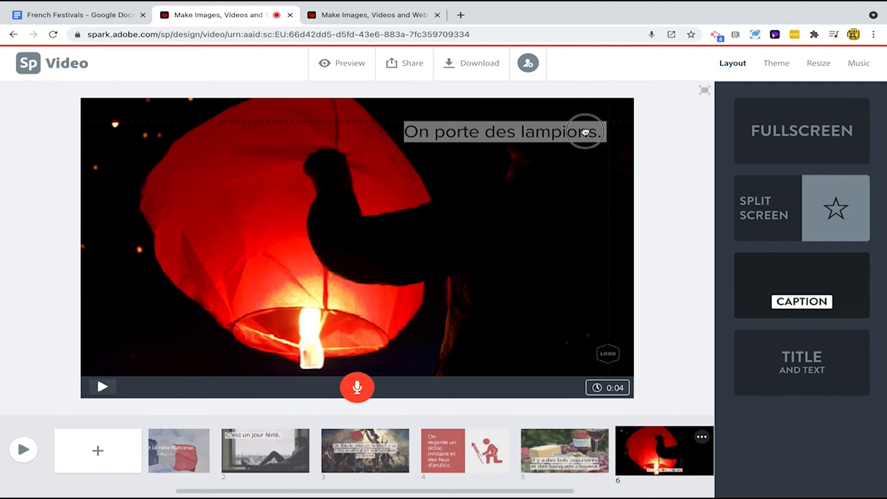
- Copy the sentence 'On chante 'la Marseillaise' - l'hymne national et on crie 'liberté égalité fraternité'.' from the document and paste it onto a new seventh slide
drag(240, 405, 565, 406)
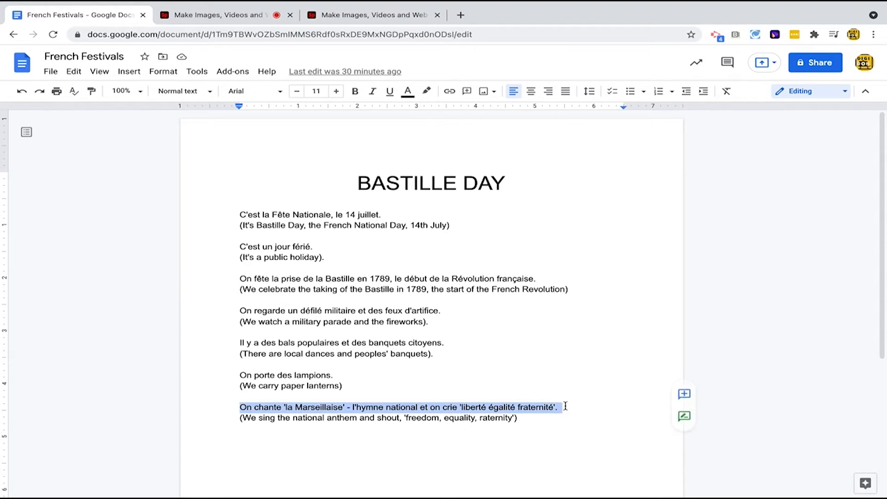
key(ctrl+c)
click(217, 15)
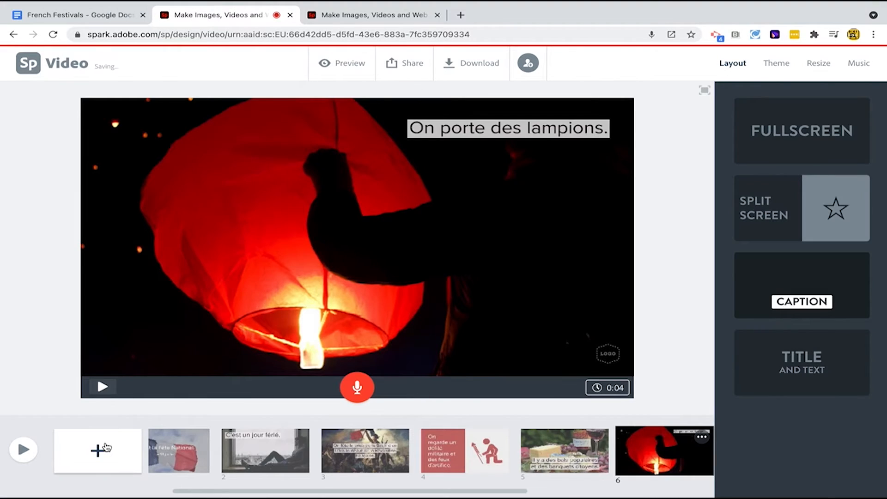
click(96, 448)
click(331, 200)
key(ctrl+v)
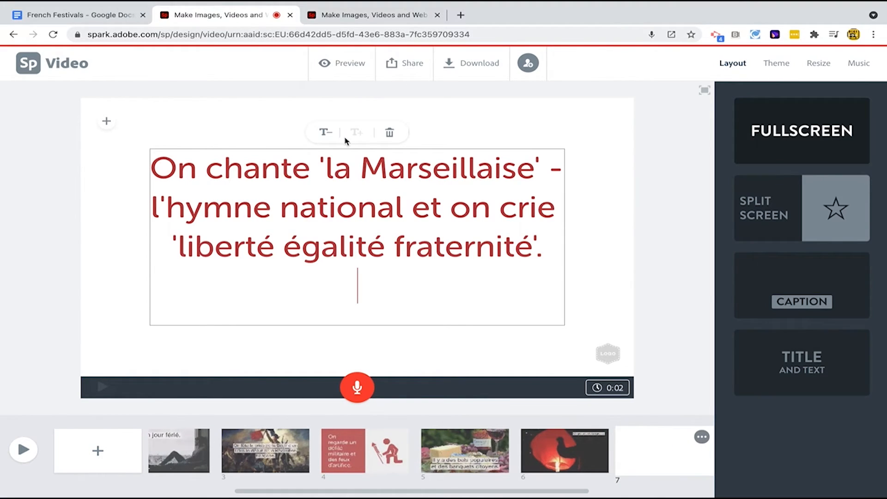
- Reduce the seventh slide's text one size and give it a background photo found by searching 'freedom'
click(326, 132)
click(106, 121)
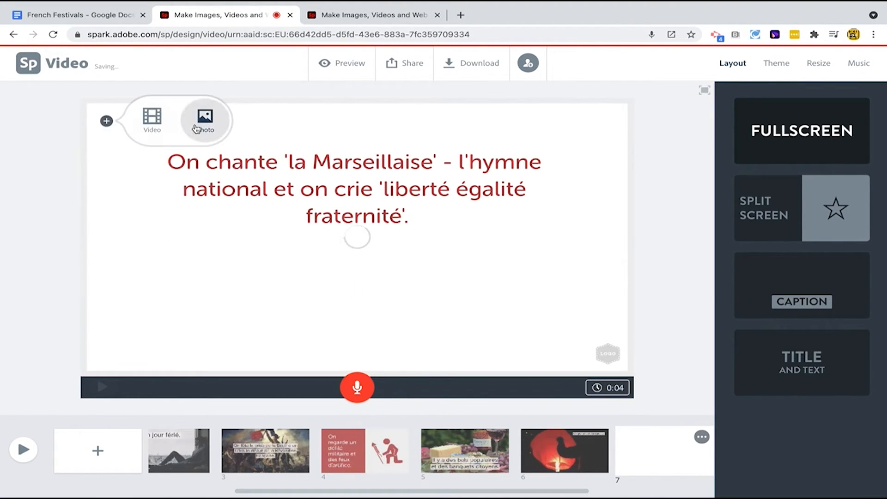
click(203, 121)
click(759, 121)
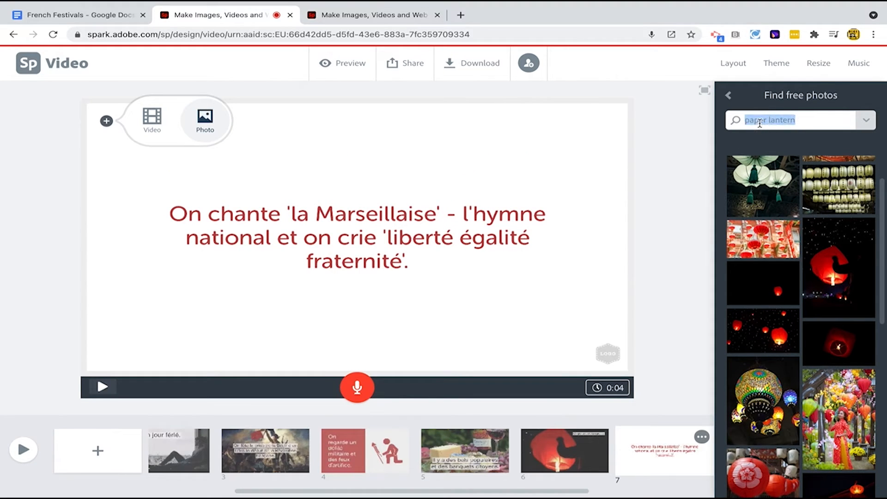
text(freedom)
key(Return)
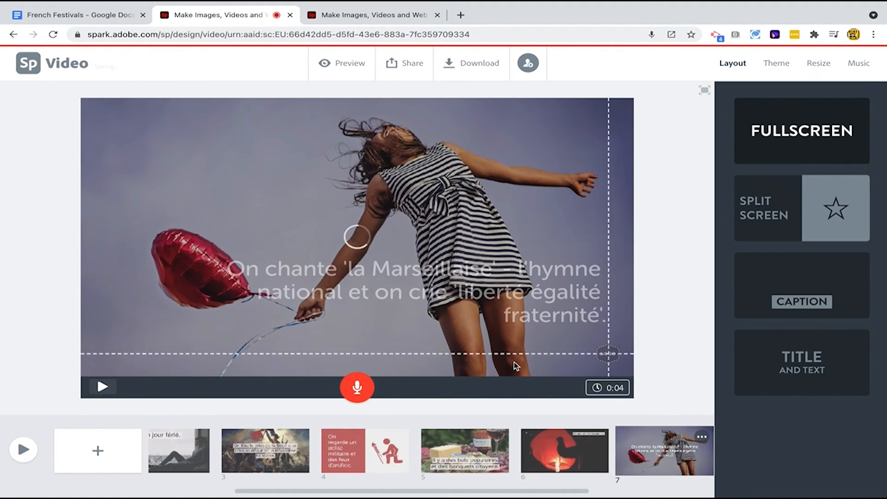
drag(357, 392, 357, 391)
- Apply the Statement theme to the video with its blue colour option
click(783, 72)
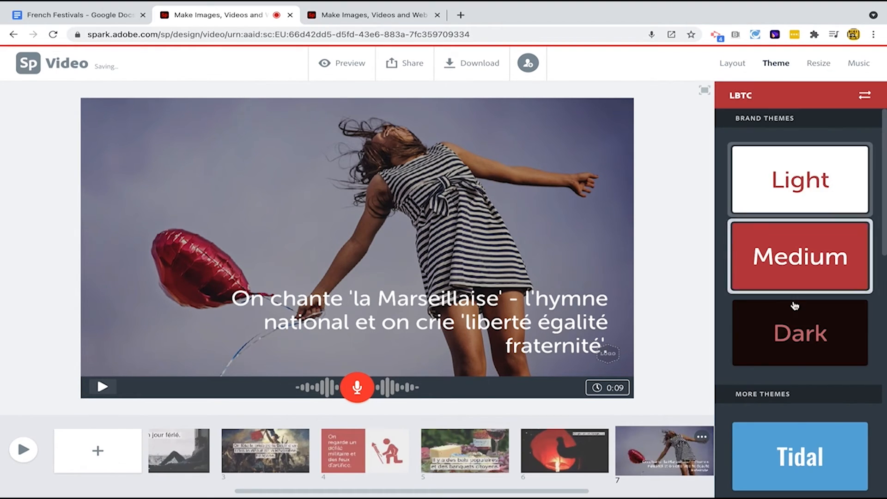
scroll(794, 302, down, 7)
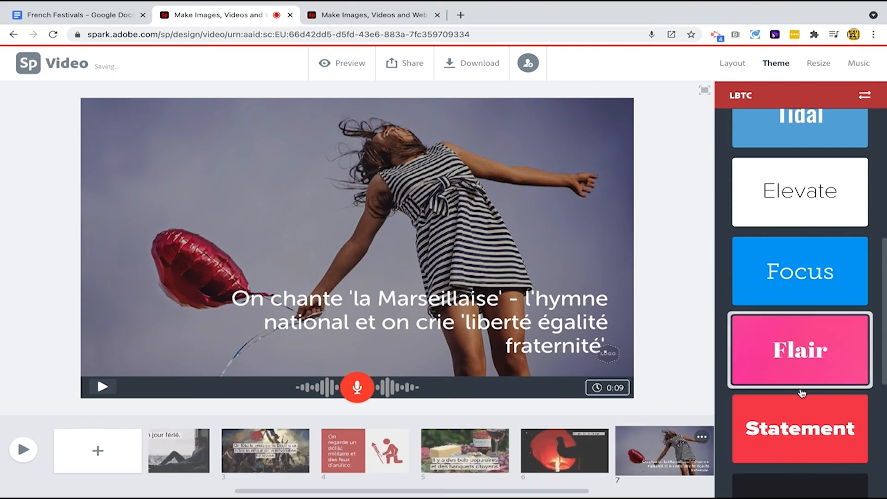
click(800, 421)
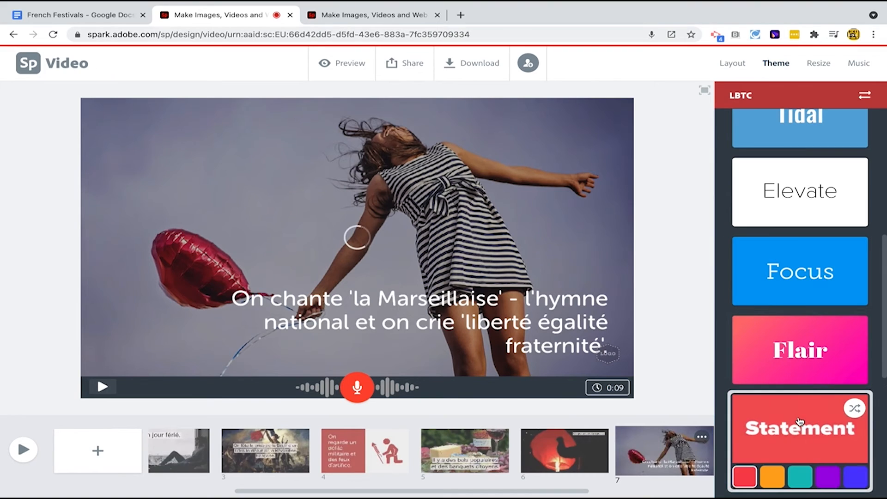
click(855, 478)
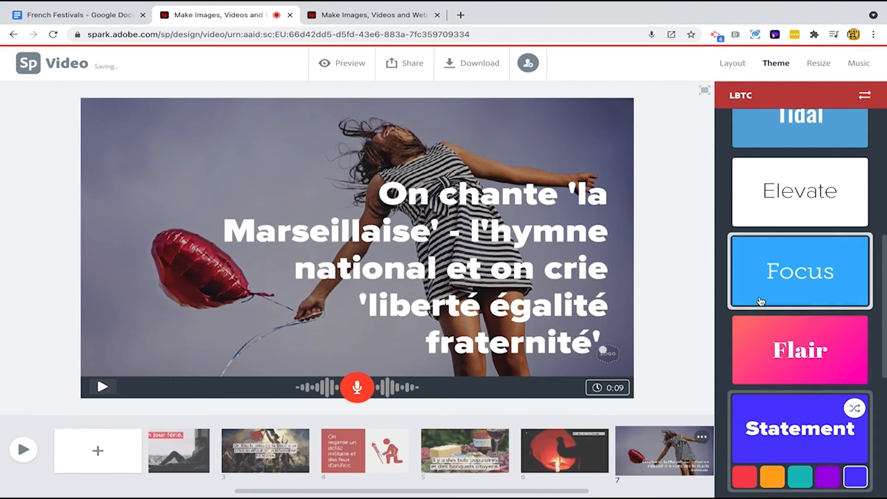
- Set the video's background music to the Paris 20's track
click(854, 68)
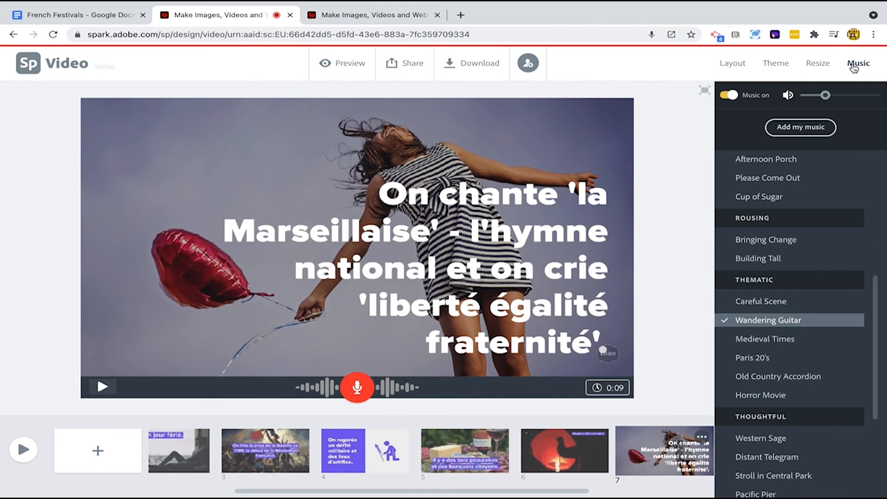
click(761, 360)
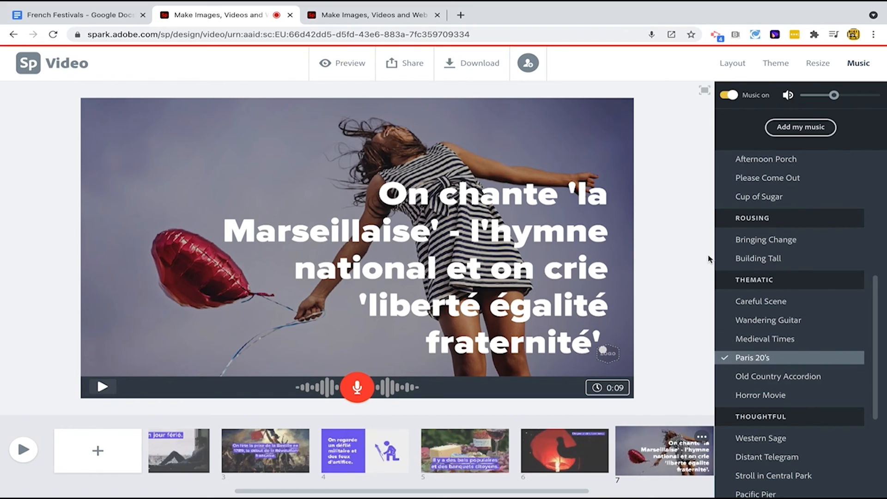
- Publish the video titled French Festivals and copy its shareable link
click(412, 69)
click(402, 93)
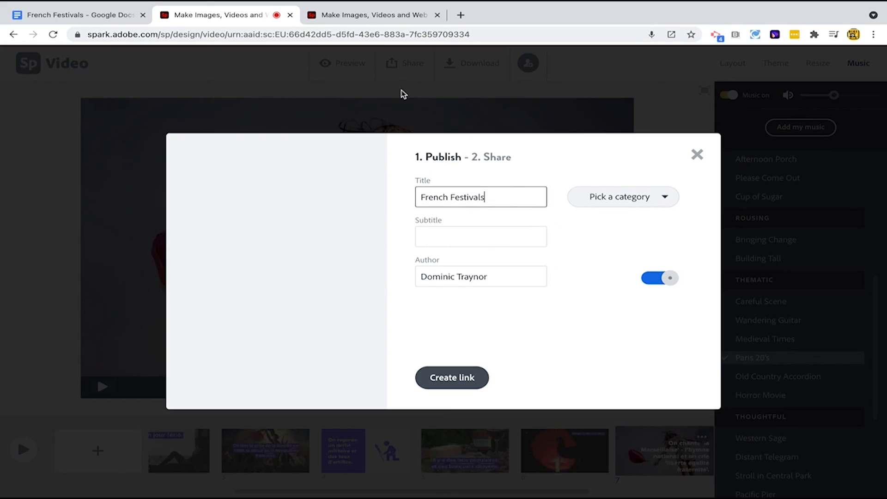
click(446, 376)
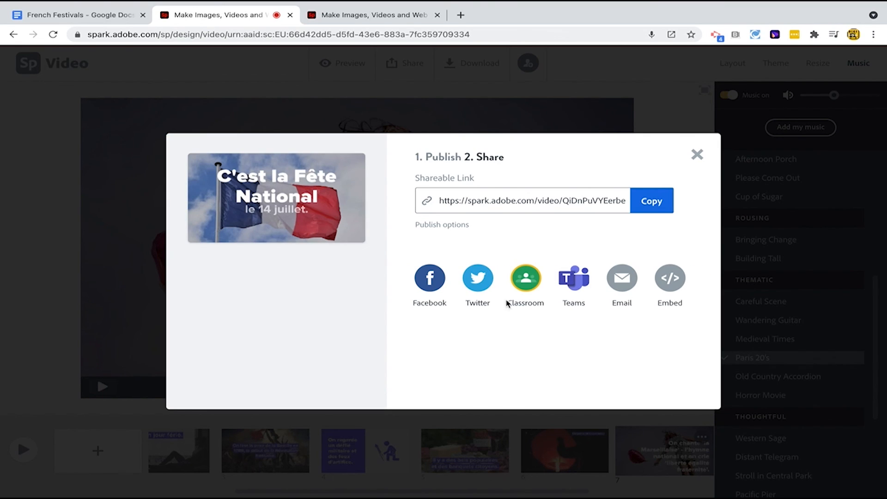
click(639, 210)
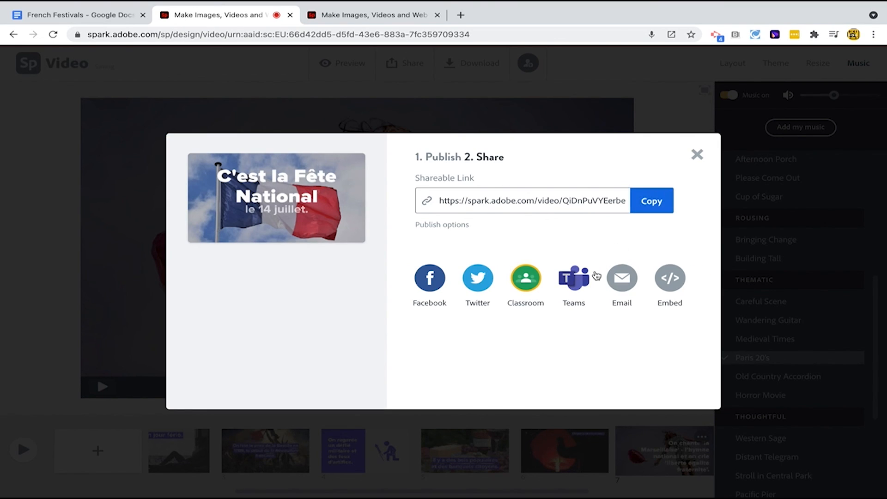